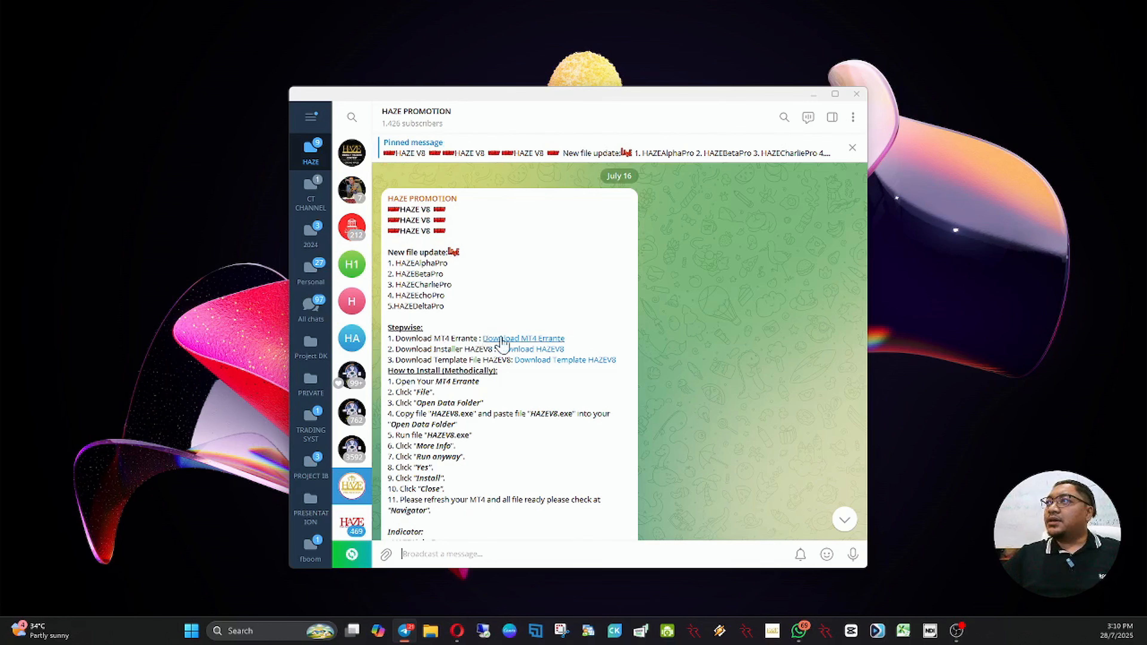
Step: Download the MT4 Errante installer from the HAZE PROMOTION channel's link and save it to Downloads as errantesc4setup (10)
click(523, 339)
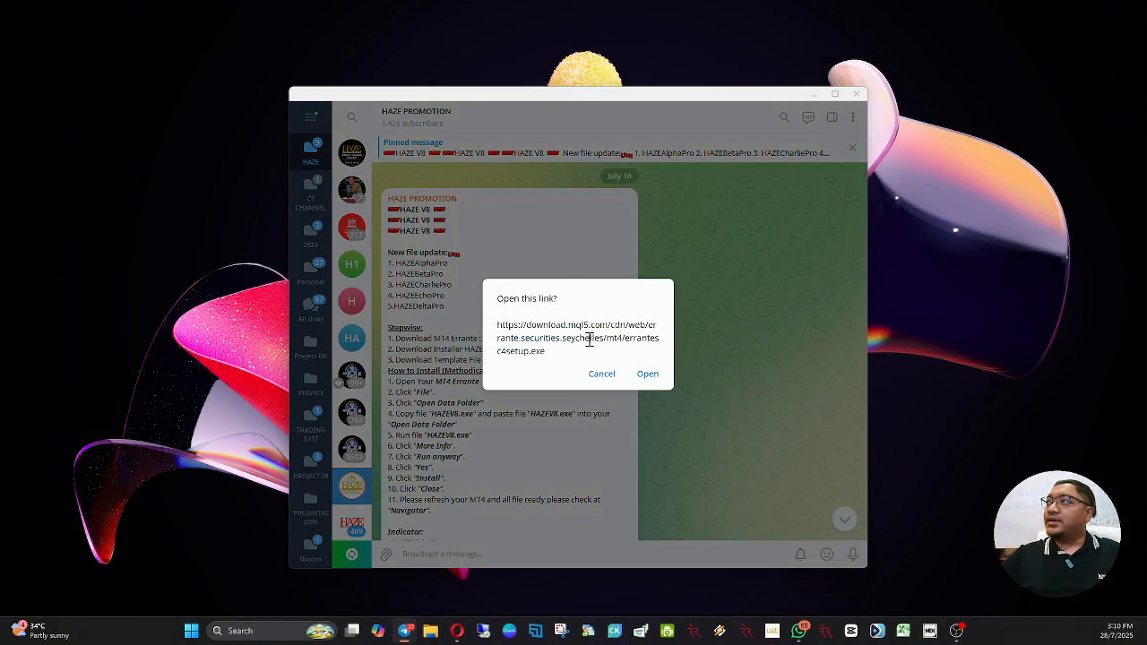
click(647, 374)
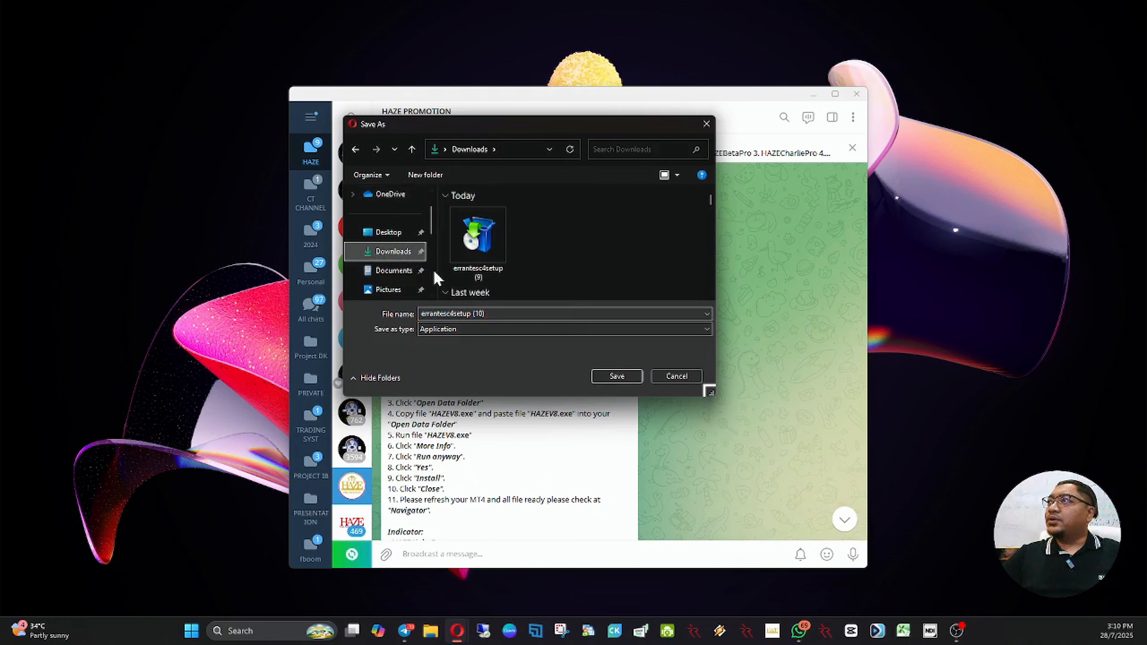
click(616, 376)
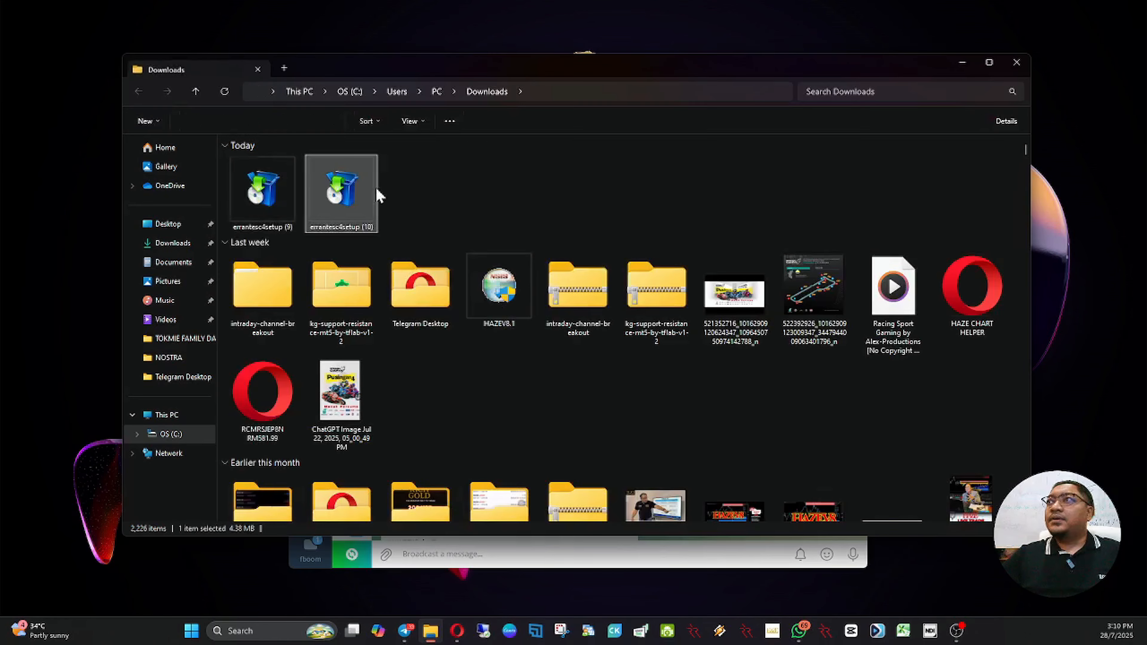
Step: Run errantesc4setup (10), install Errante Securities MetaTrader 4 in the default folder, and maximize the MetaTrader 4 window
right_click(350, 195)
click(400, 288)
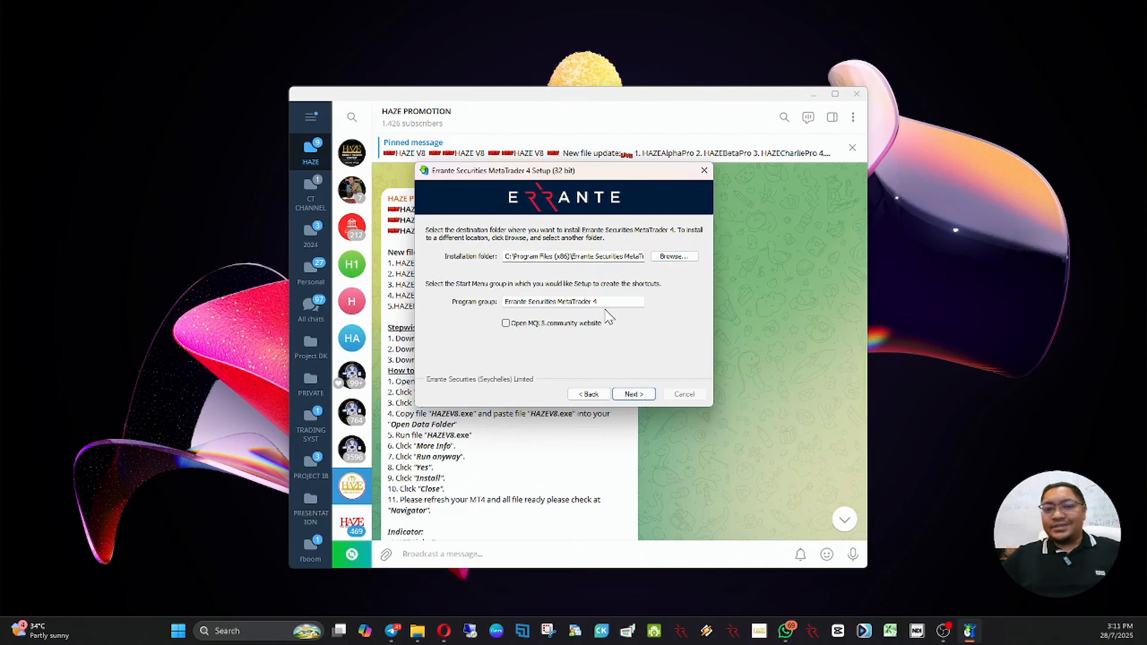
click(634, 394)
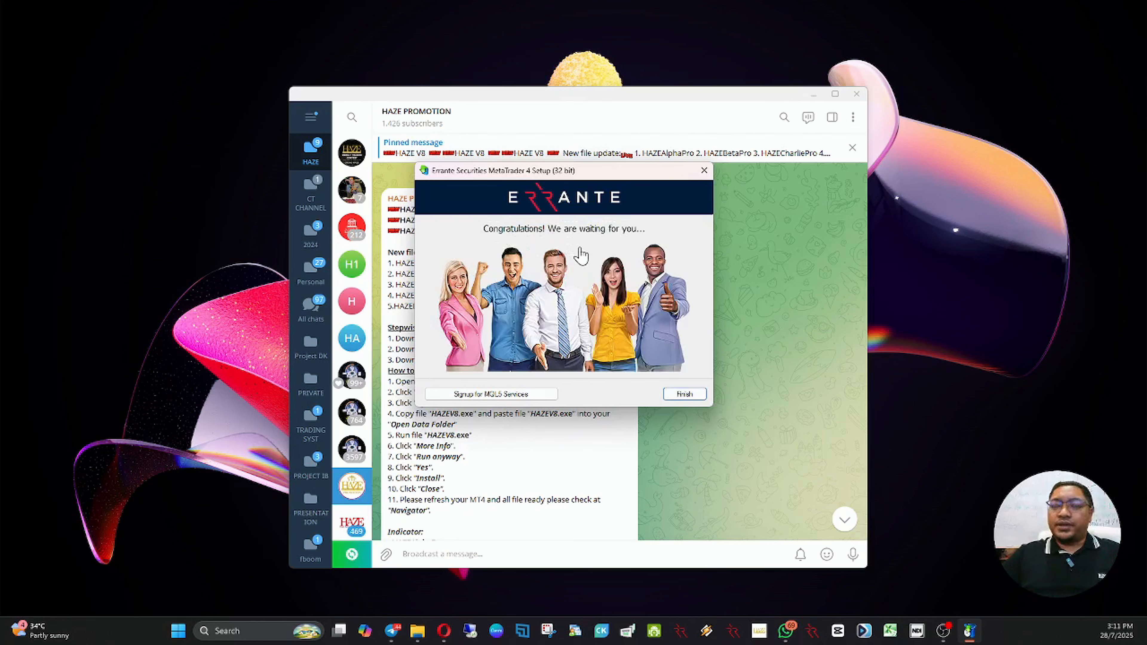
click(684, 394)
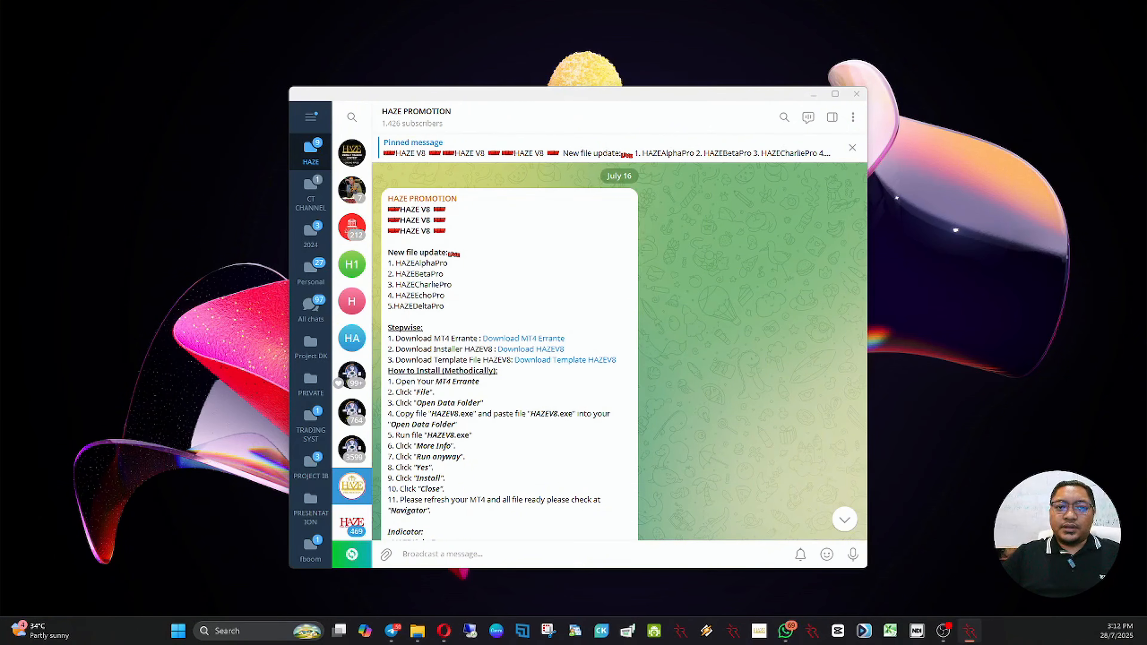
drag(758, 0, 608, 129)
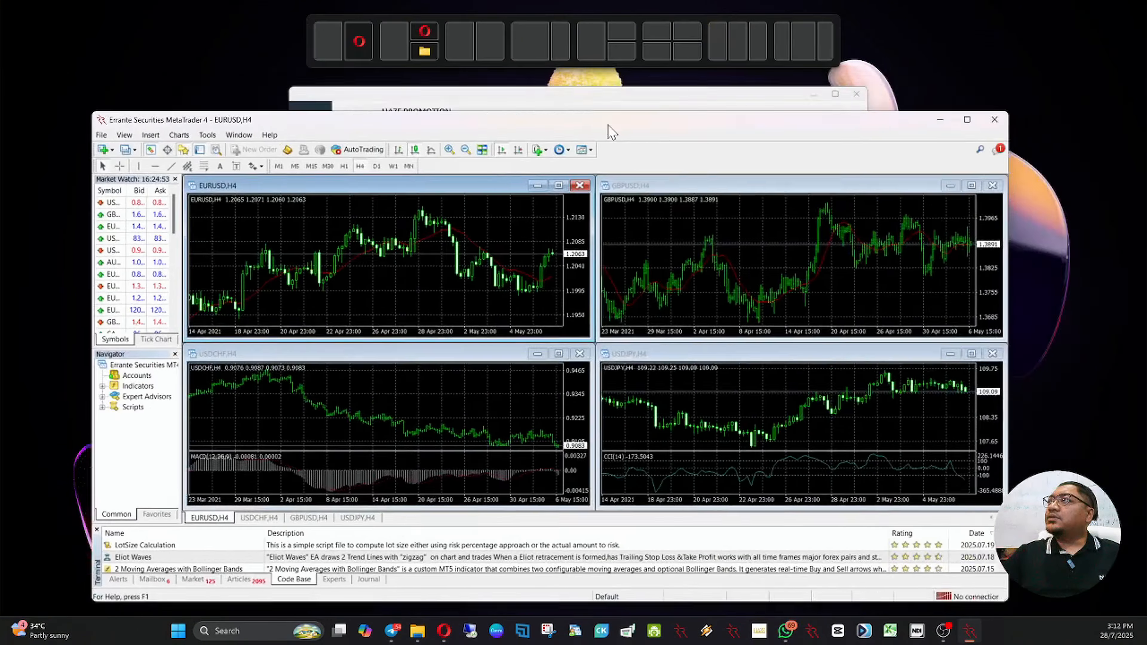
double_click(609, 128)
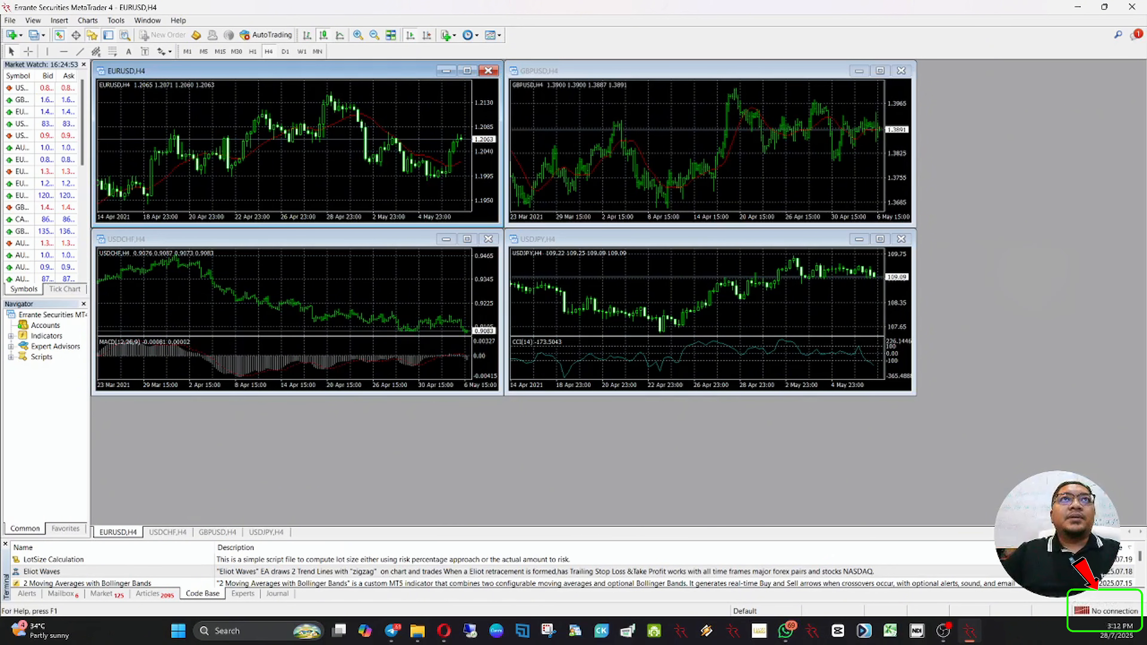
Step: Check the new live account's details in the Errante web portal, and choose the ErranteSC-Real3 server for opening an account in MetaTrader 4
drag(0, 68, 443, 20)
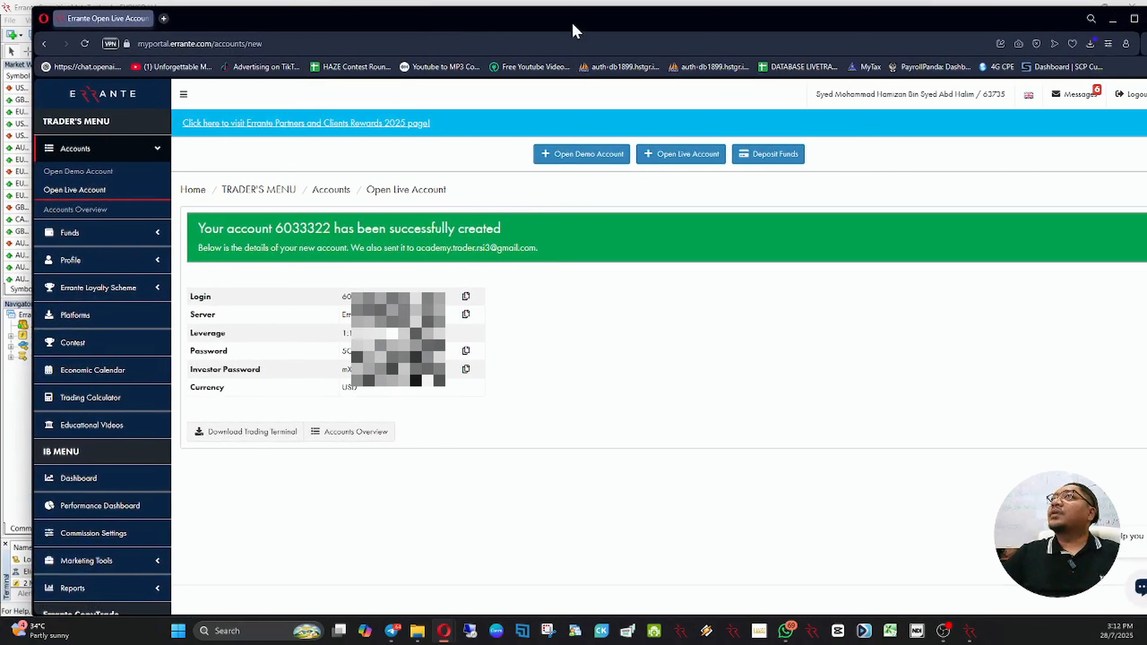
drag(573, 27, 0, 45)
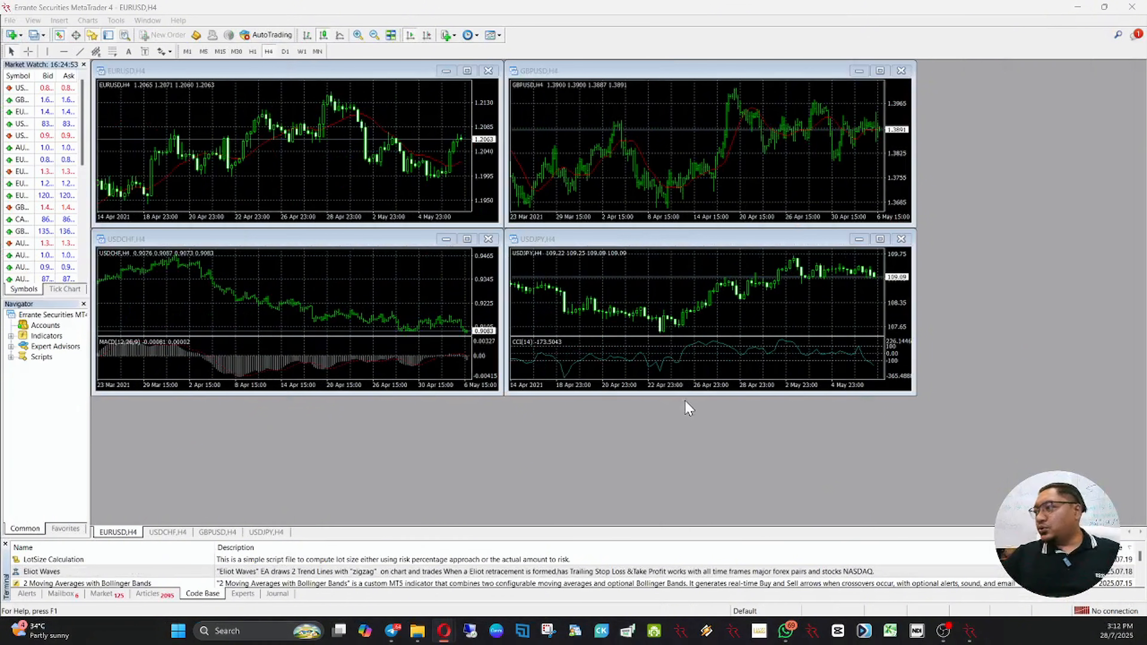
click(10, 20)
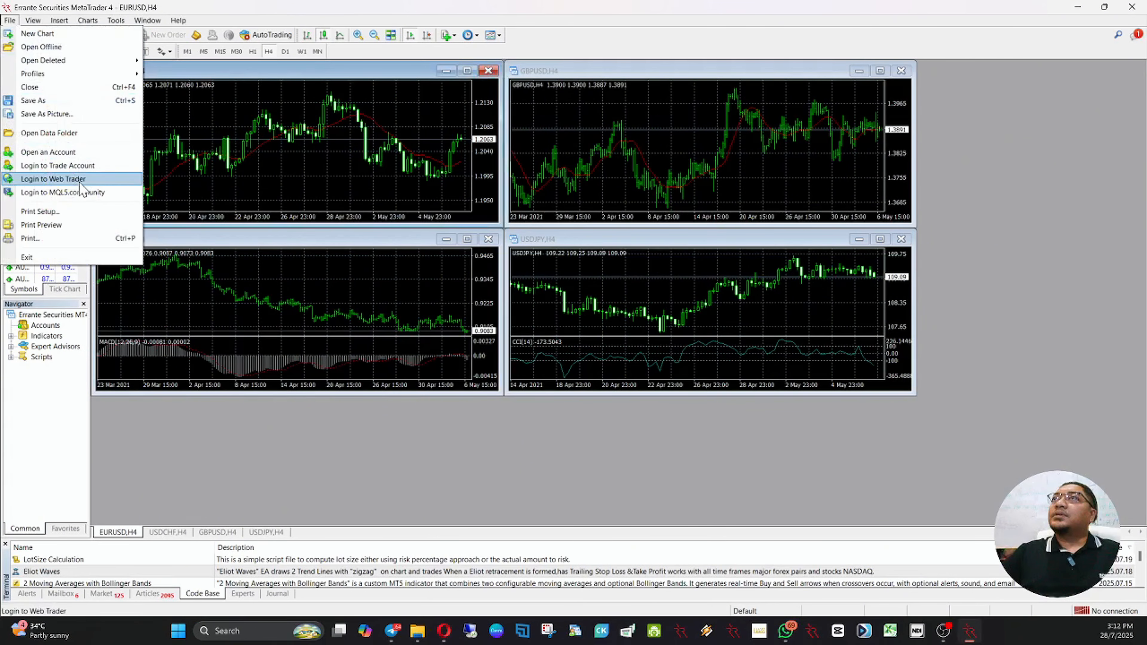
click(81, 152)
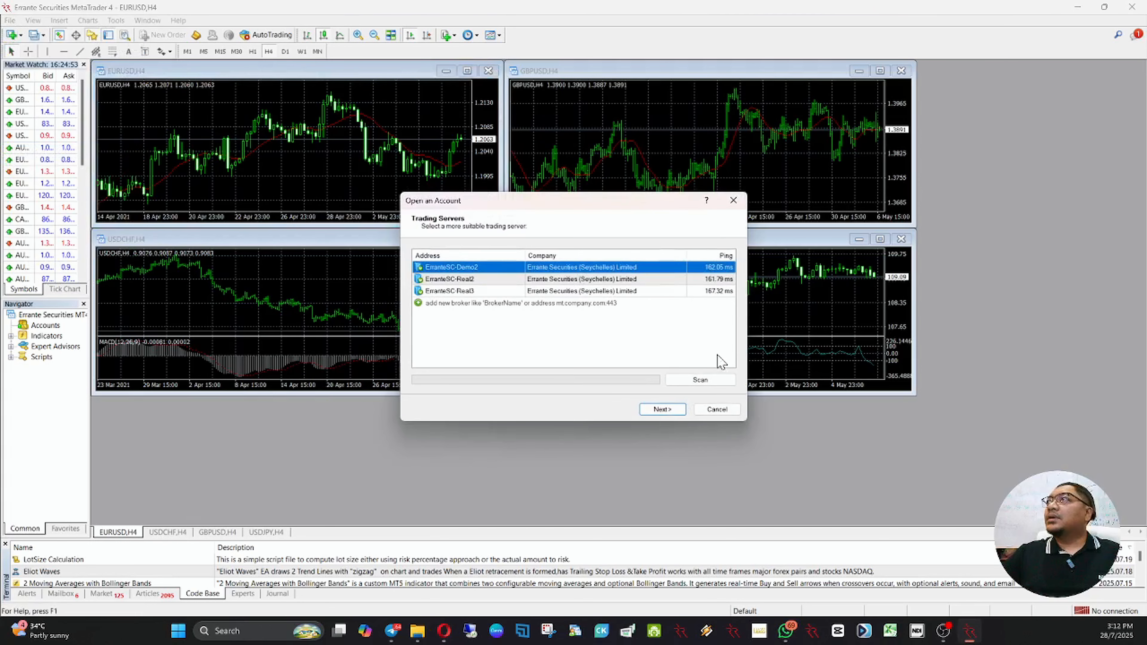
click(495, 292)
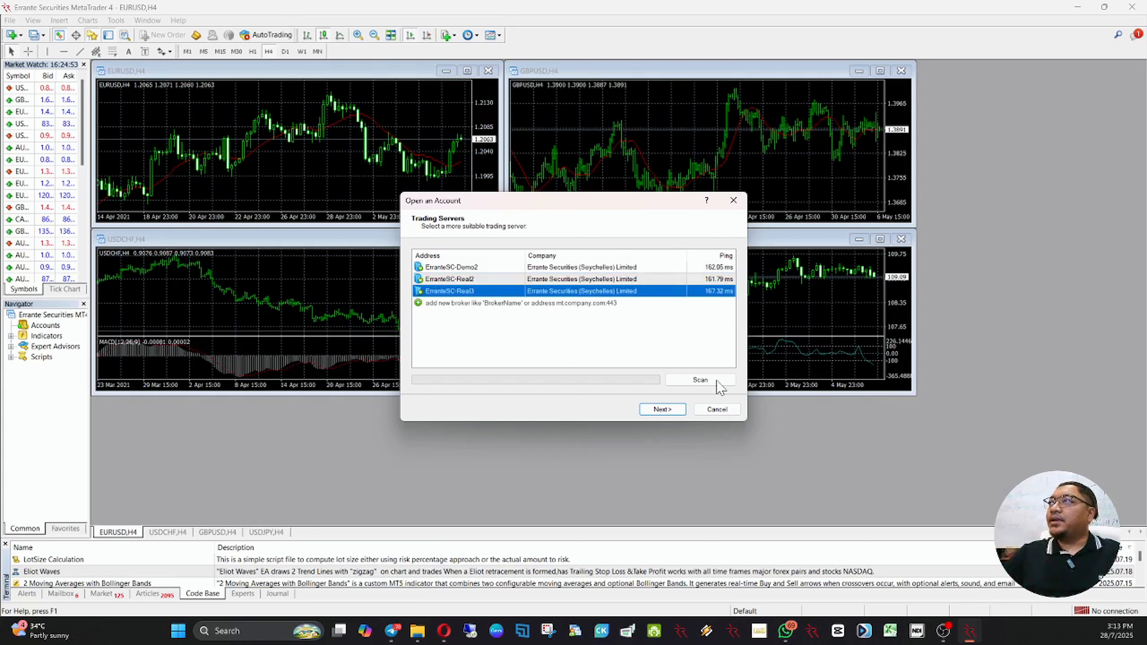
click(644, 410)
Step: Log in to the existing trade account by entering the account login number and the account password, keeping the password saved
click(487, 288)
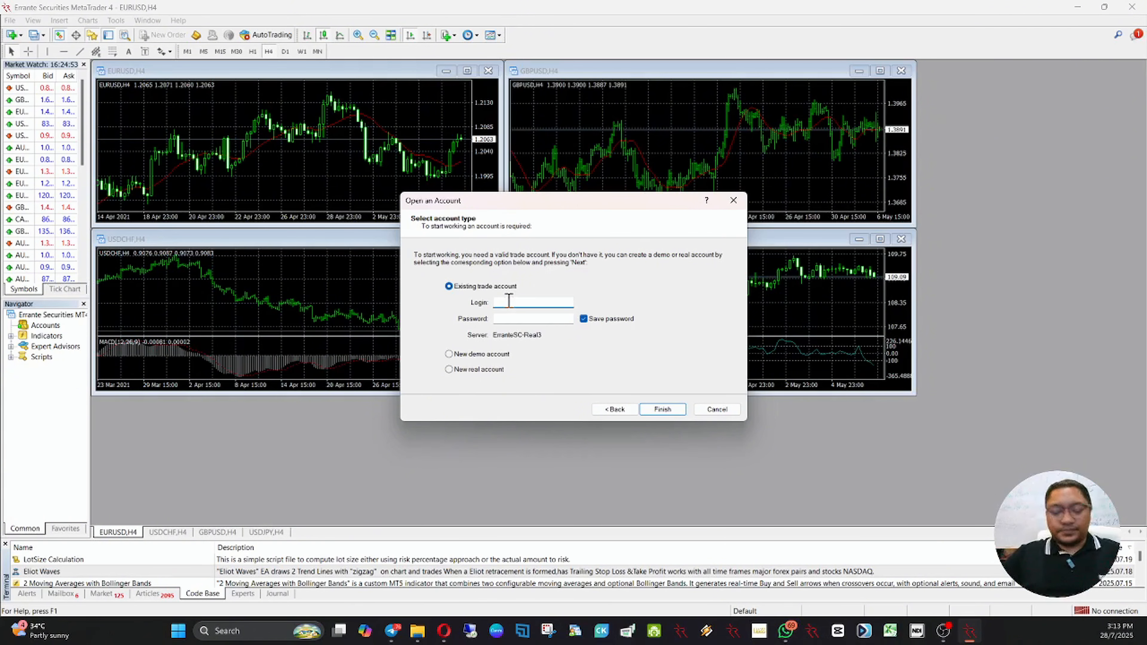
key(ctrl+v)
text(60)
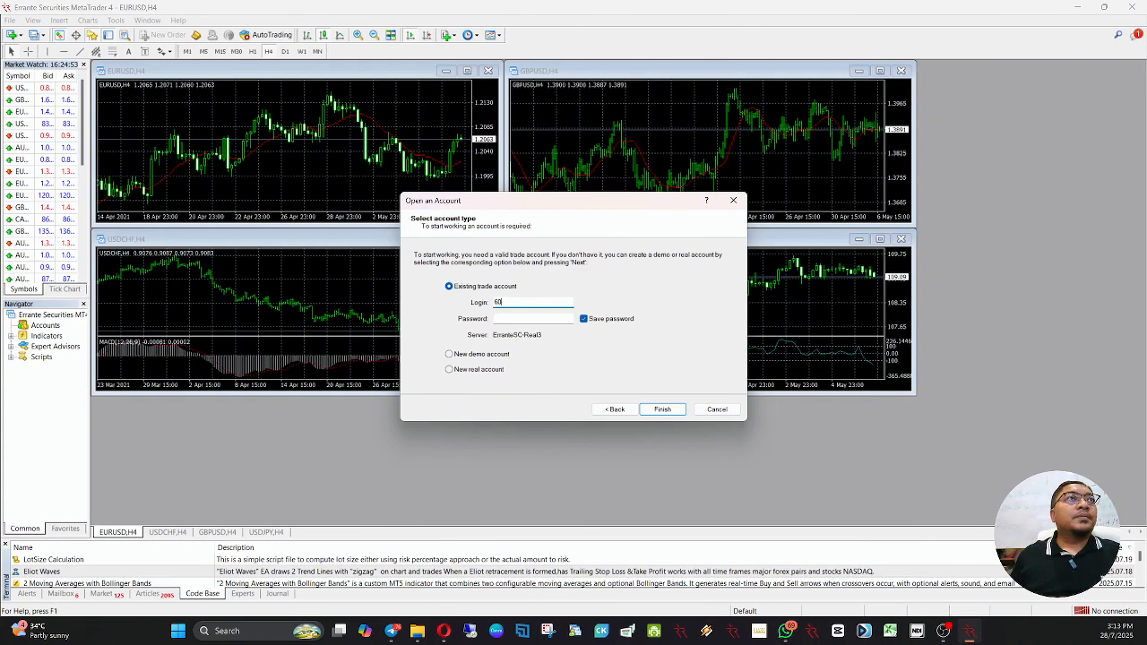
click(509, 319)
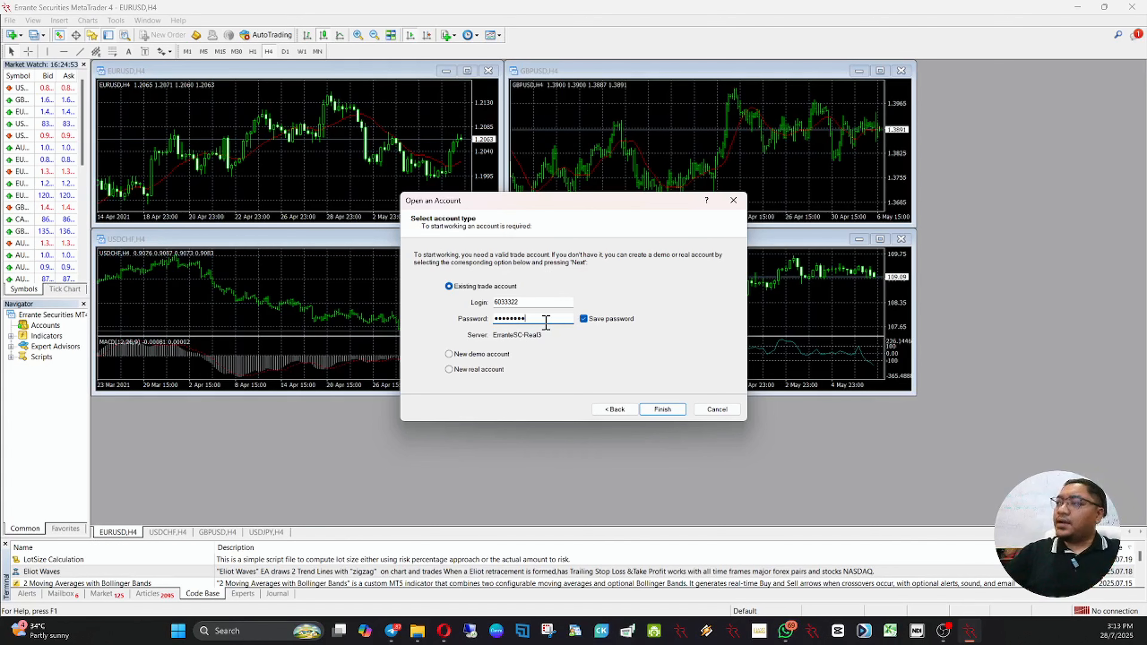
click(662, 409)
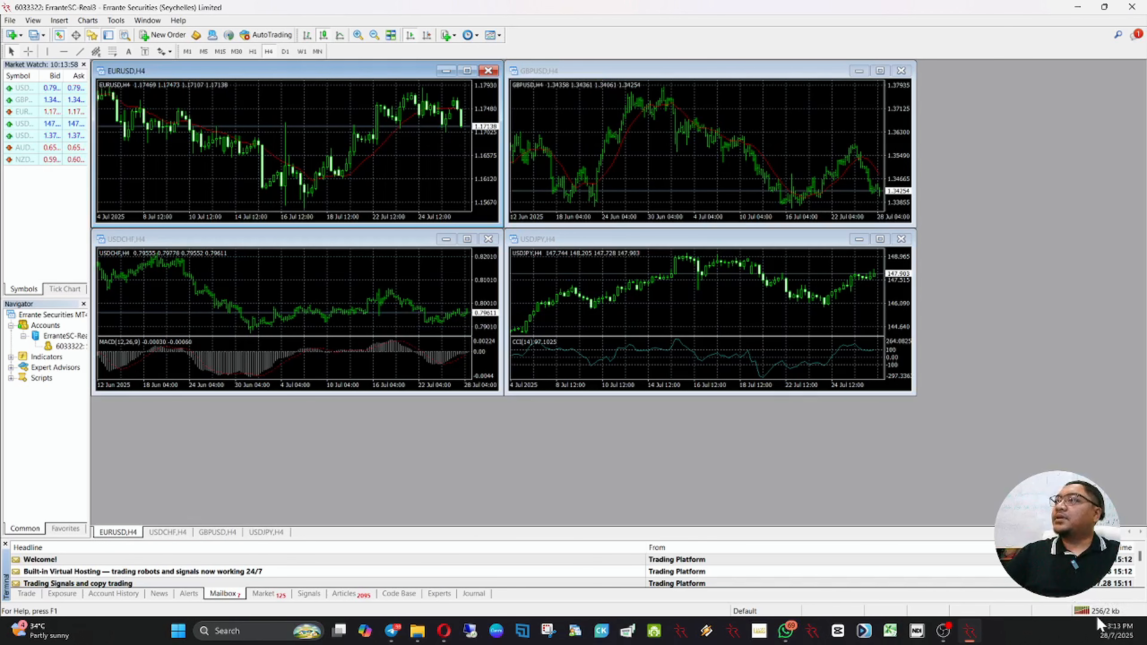
Step: Close all four open charts and resize the docked areas: Terminal down to the balance line, Market Watch and Navigator wider
double_click(27, 594)
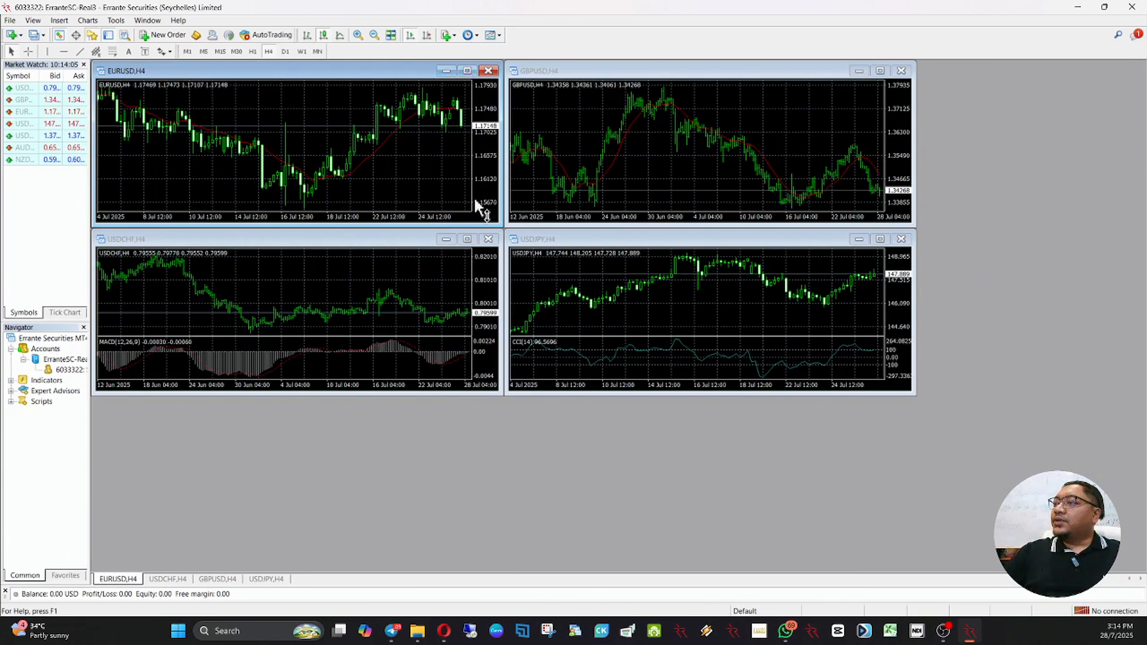
click(486, 243)
click(488, 70)
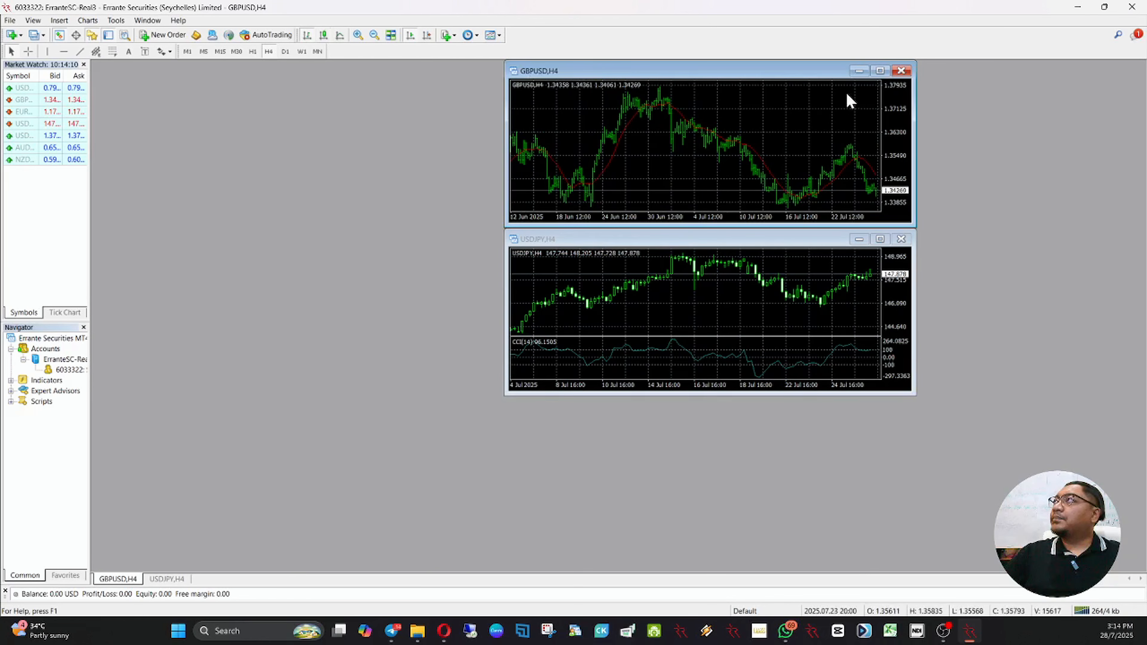
click(899, 71)
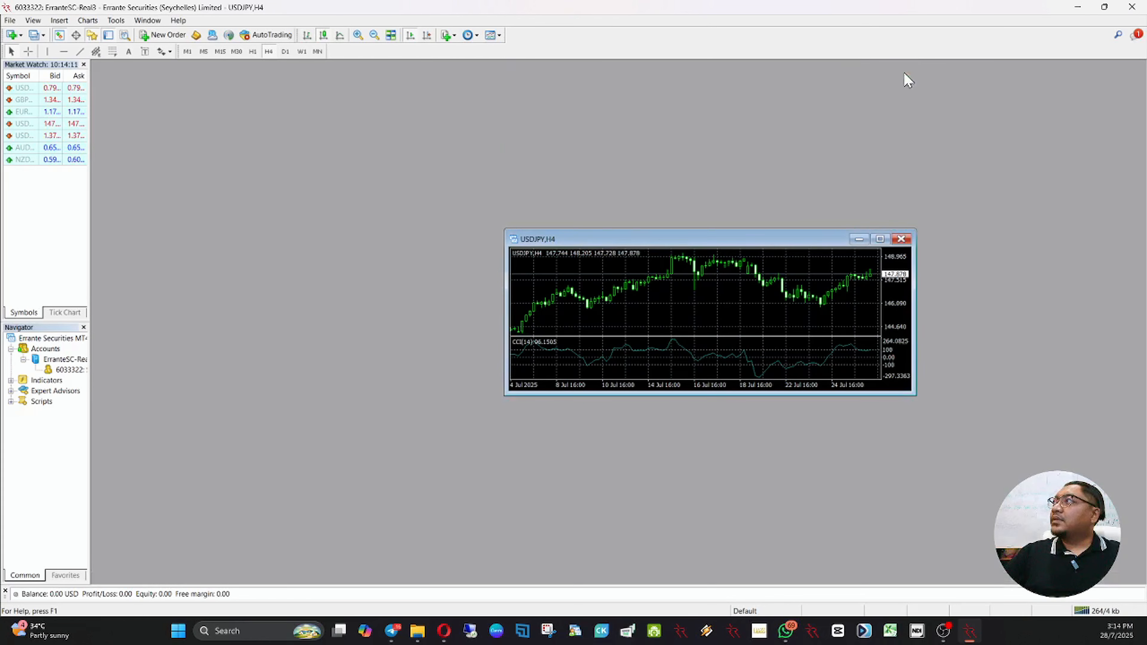
click(901, 240)
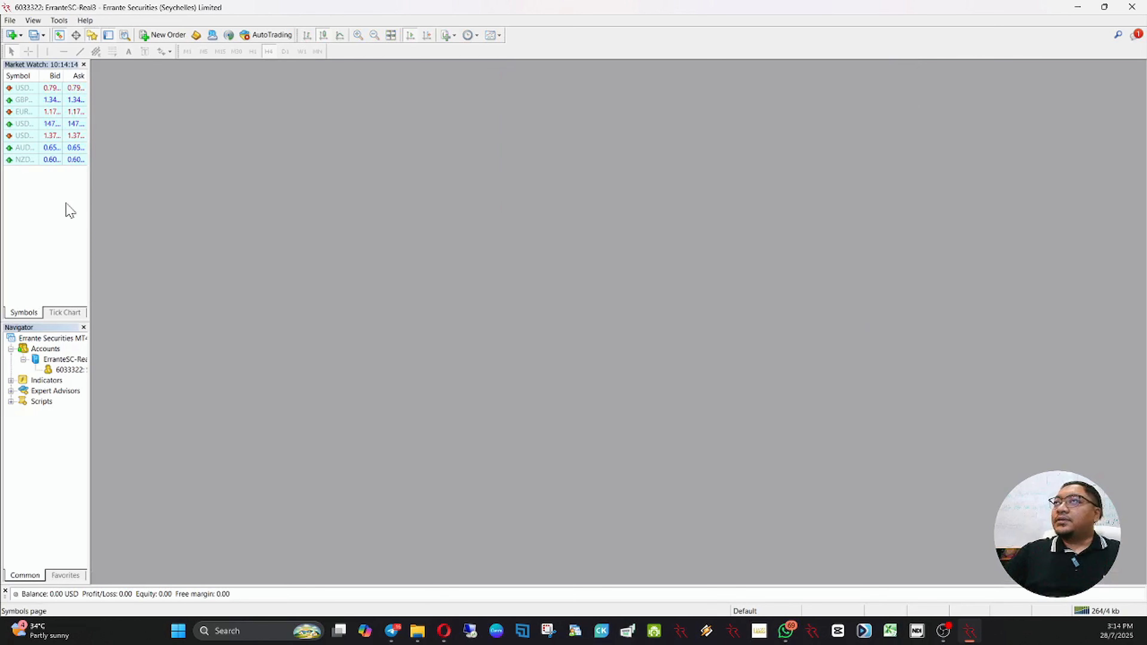
drag(90, 209, 120, 210)
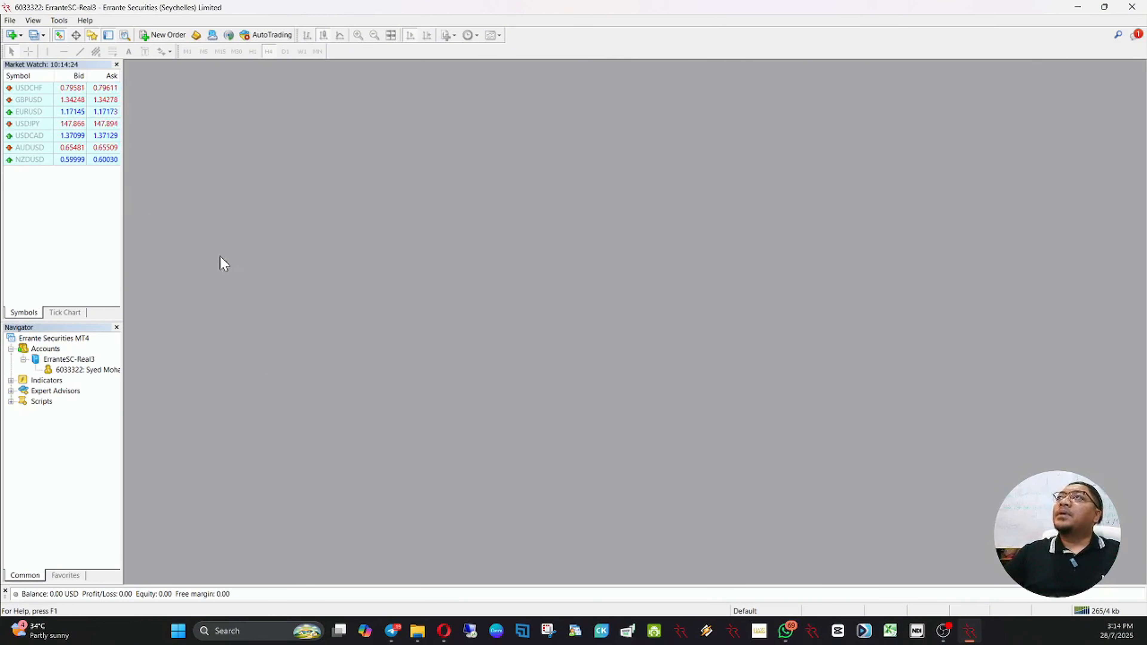
Step: In the Expert Advisors options, allow automated trading and DLL imports, and turn off disabling on account or profile change
click(59, 20)
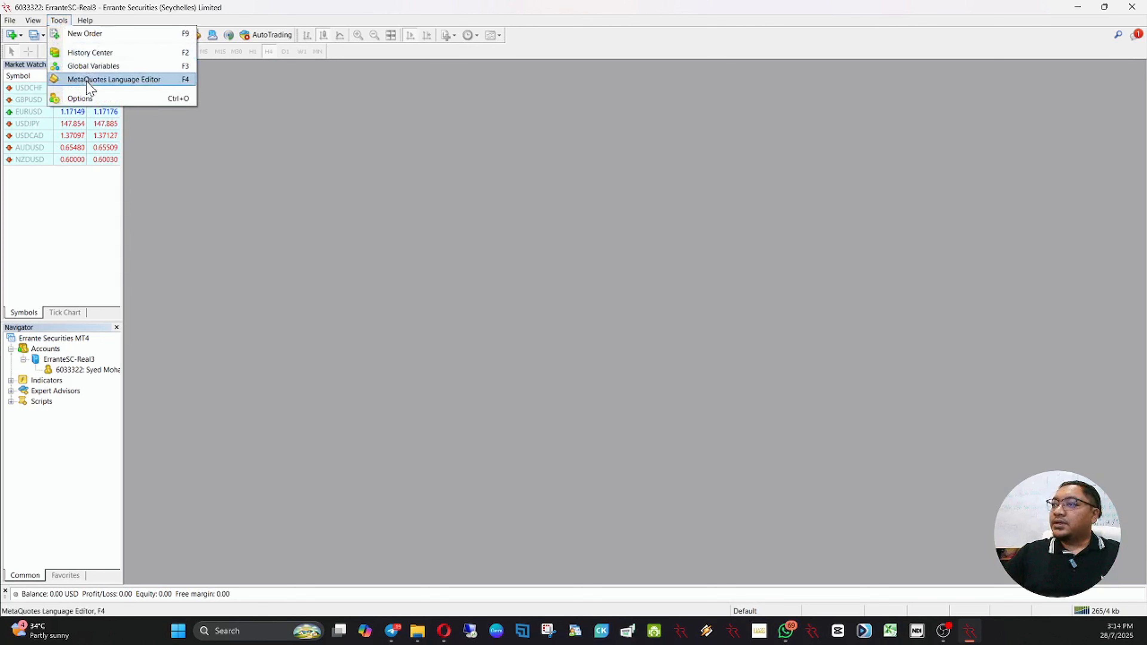
click(103, 100)
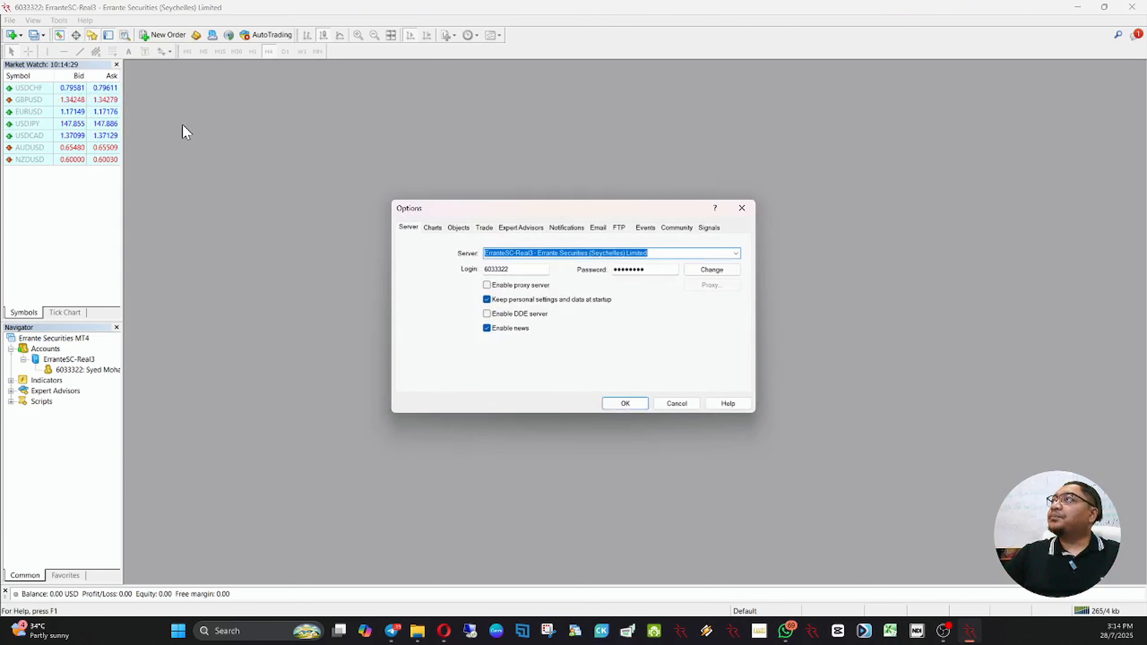
click(518, 231)
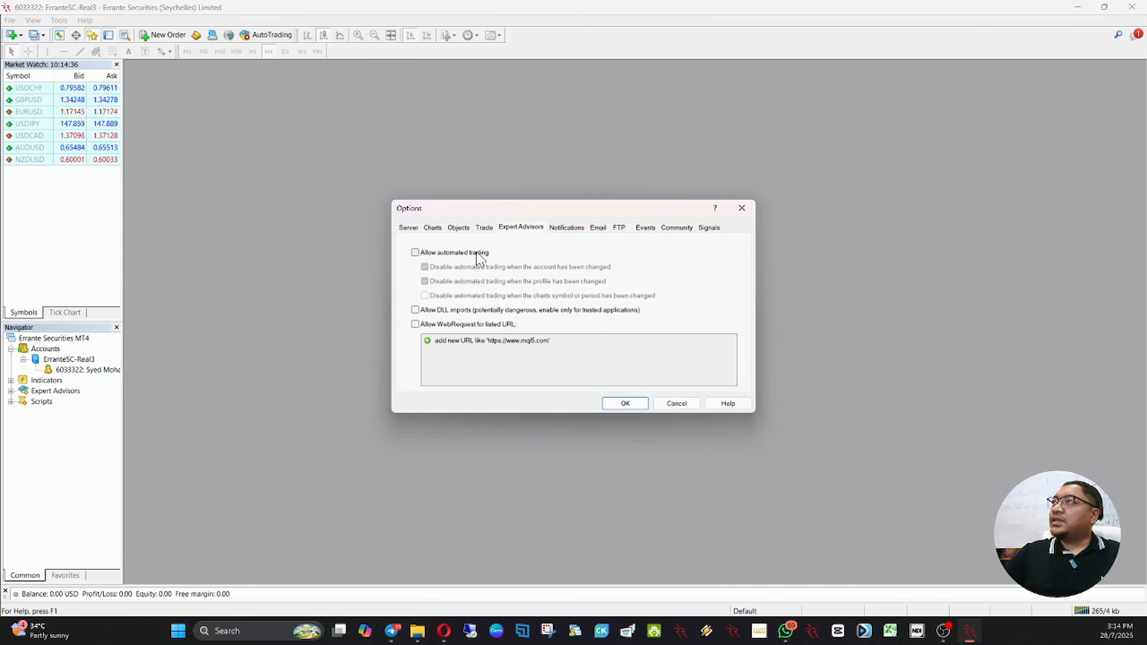
click(467, 255)
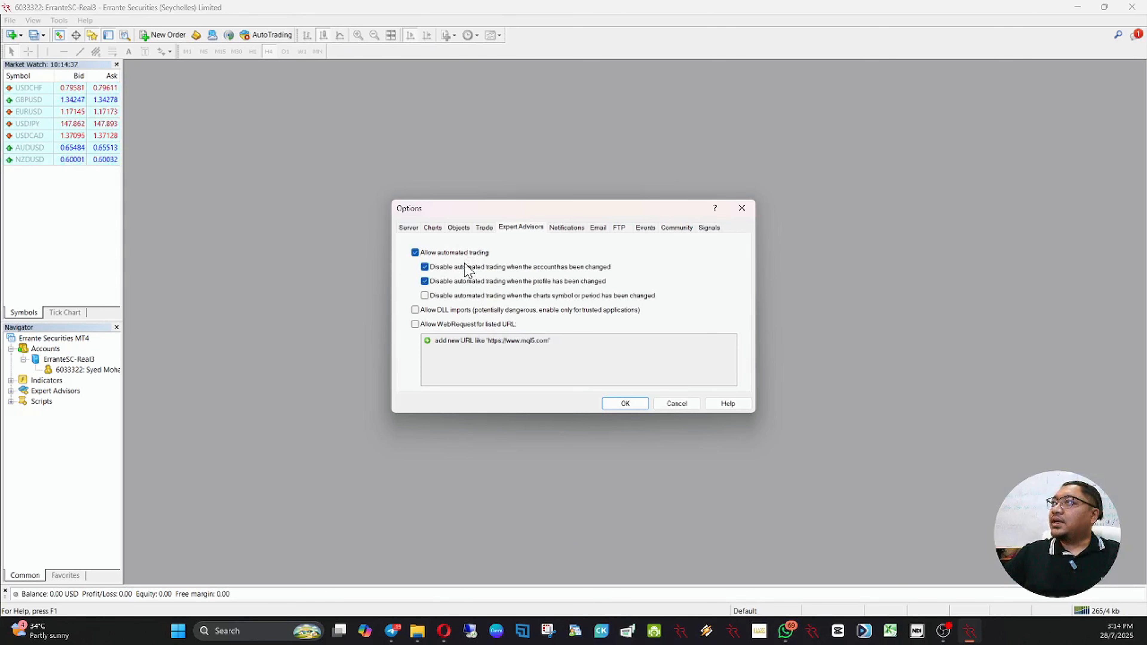
click(467, 268)
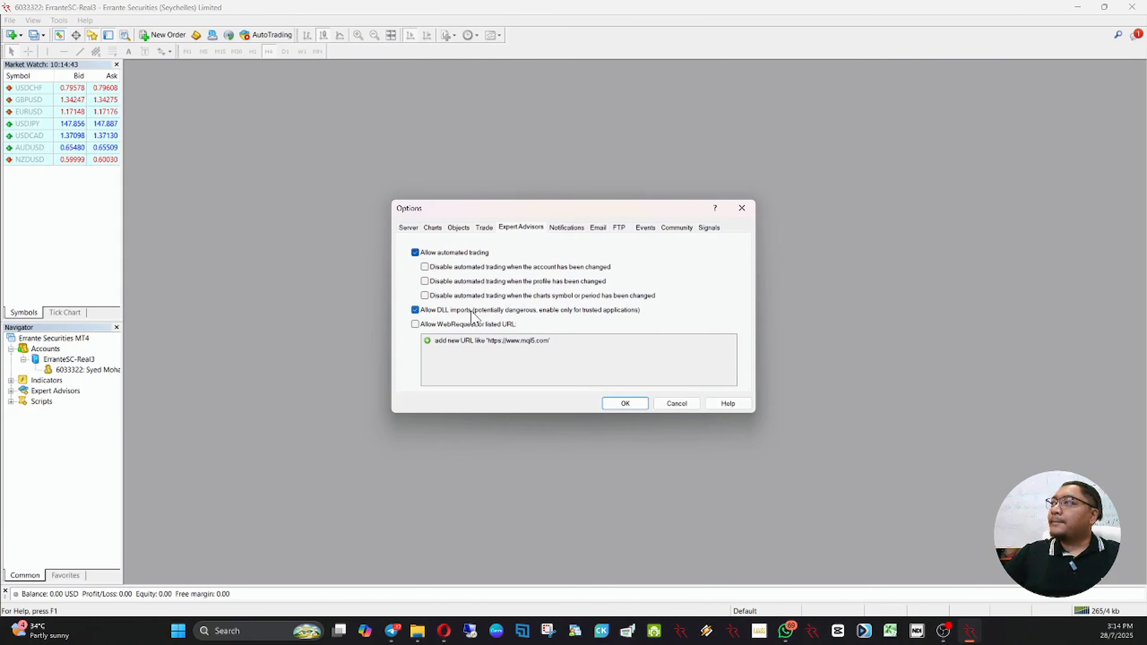
click(624, 403)
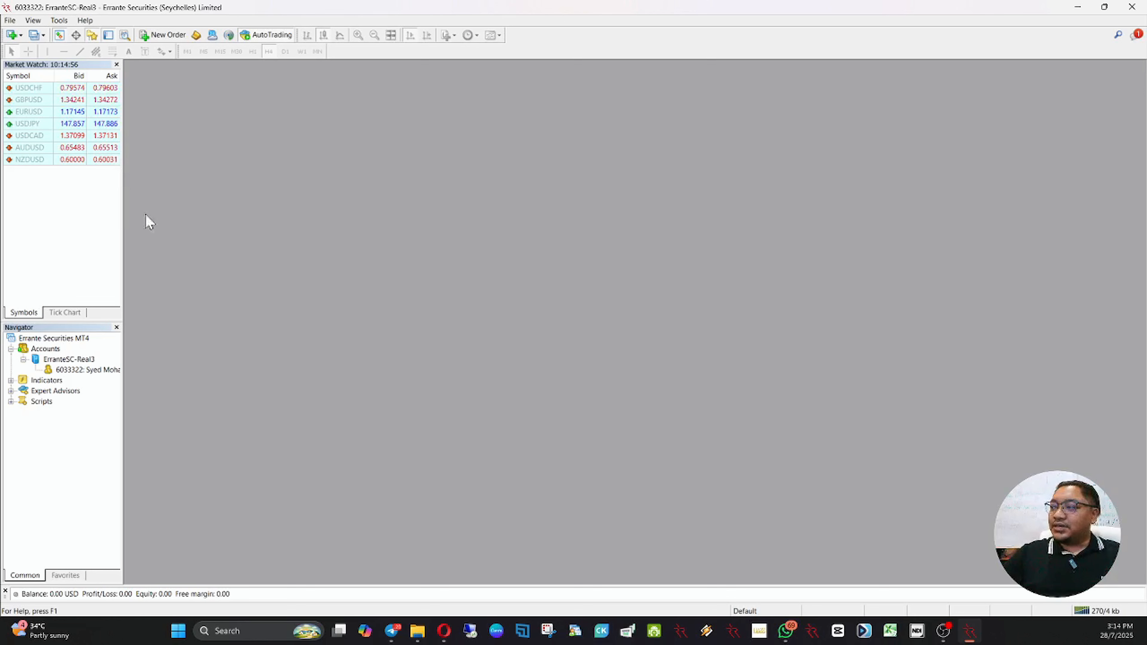
Step: Switch to Telegram, locate the HAZEV8.1.exe installer linked in the HAZE PROMOTION post in its folder, and copy the file
click(393, 630)
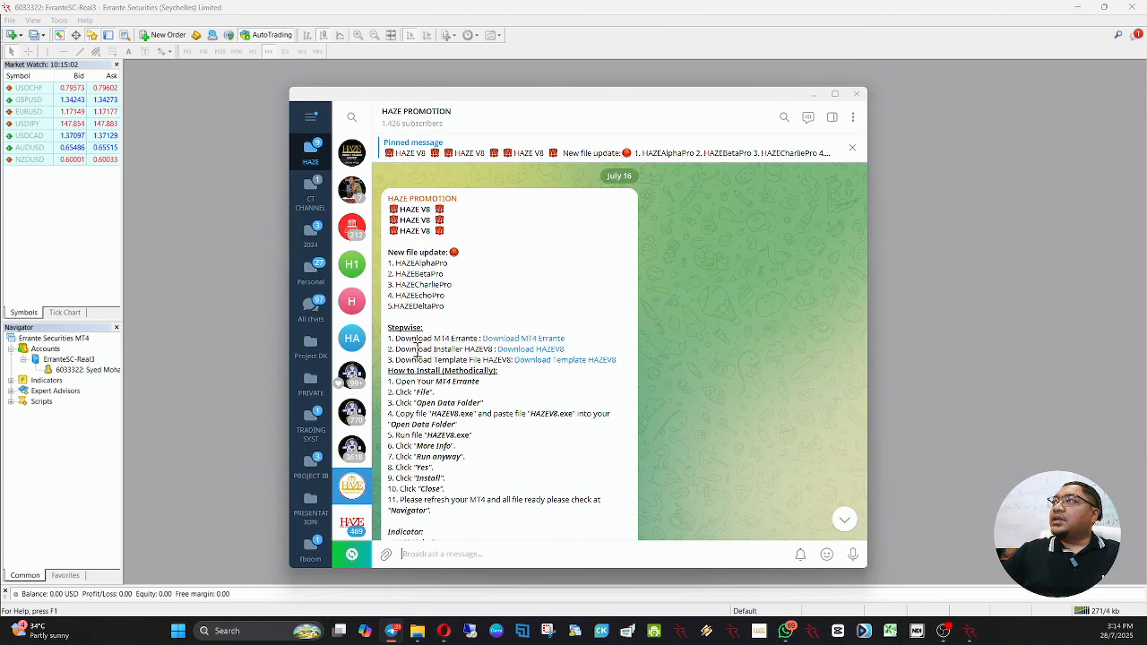
drag(395, 349, 472, 350)
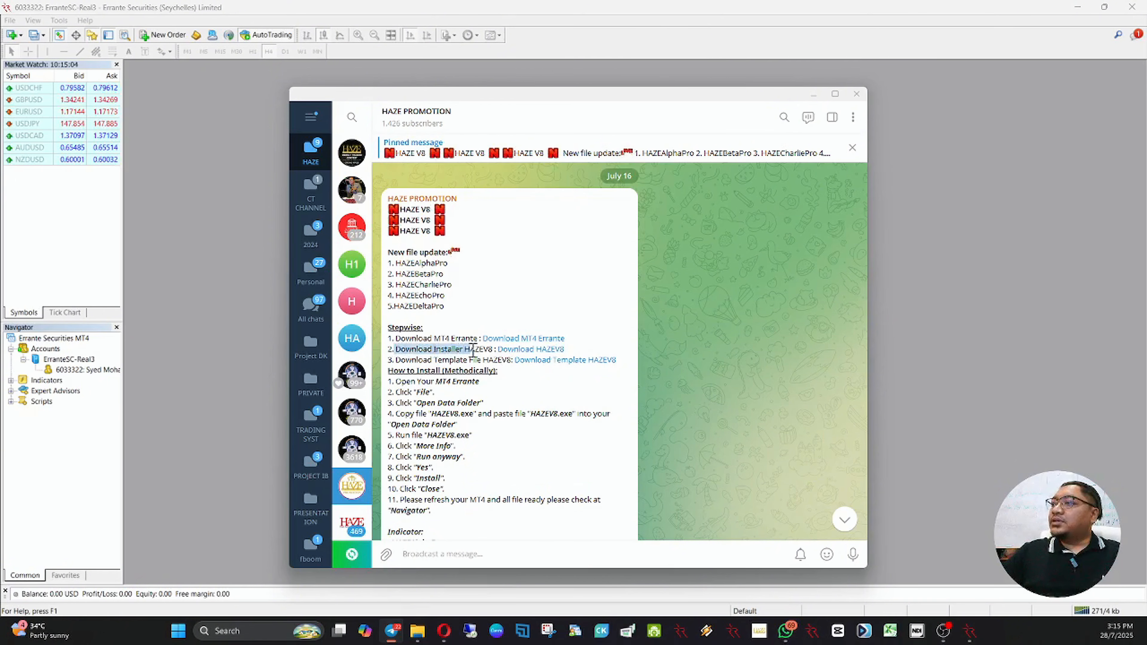
click(517, 350)
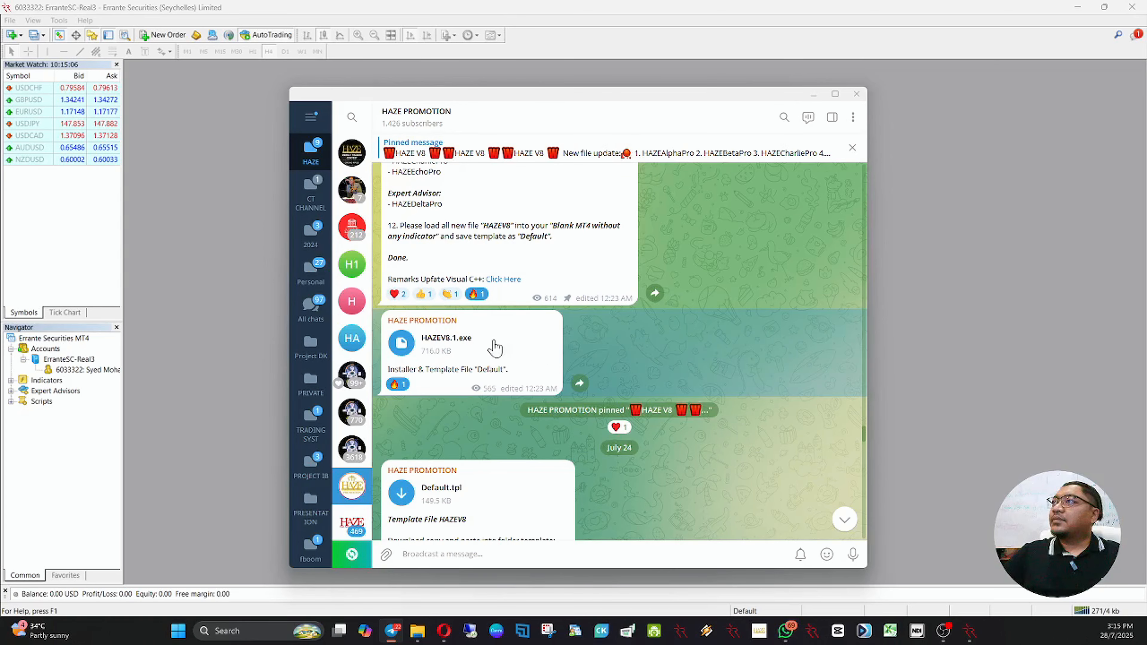
right_click(407, 344)
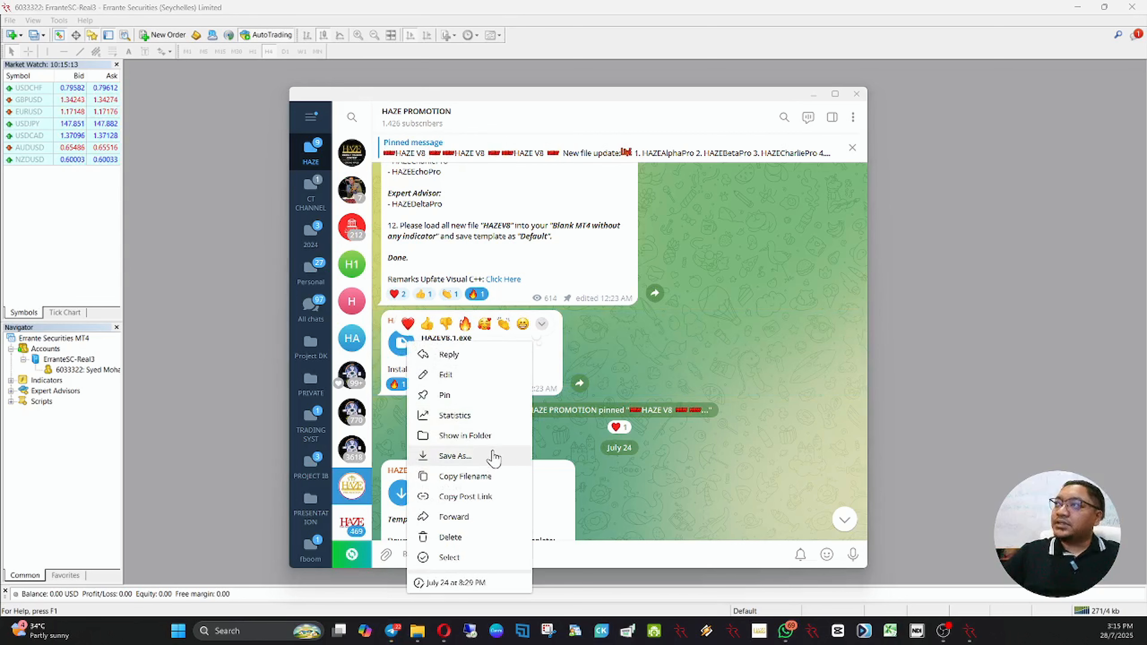
click(485, 435)
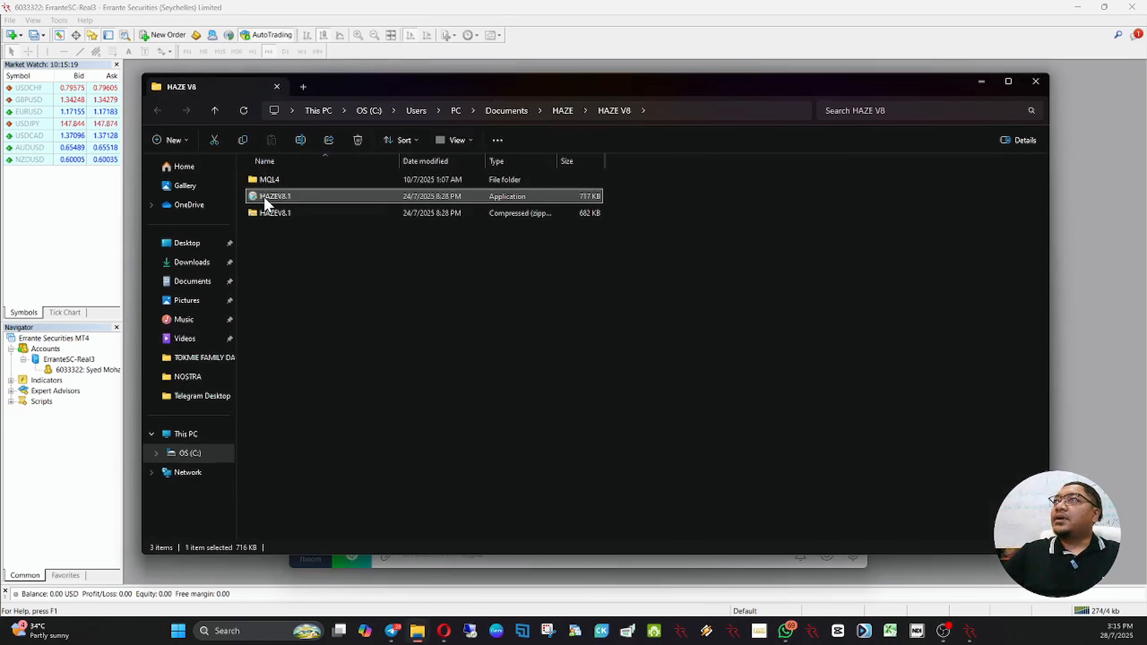
right_click(266, 203)
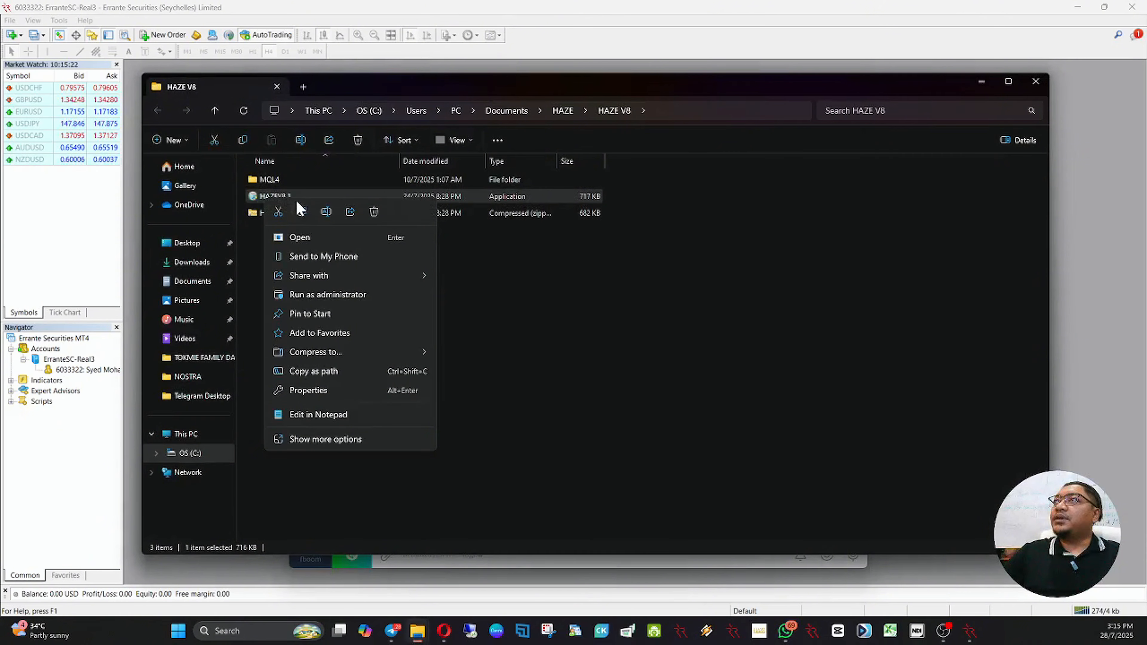
key(Escape)
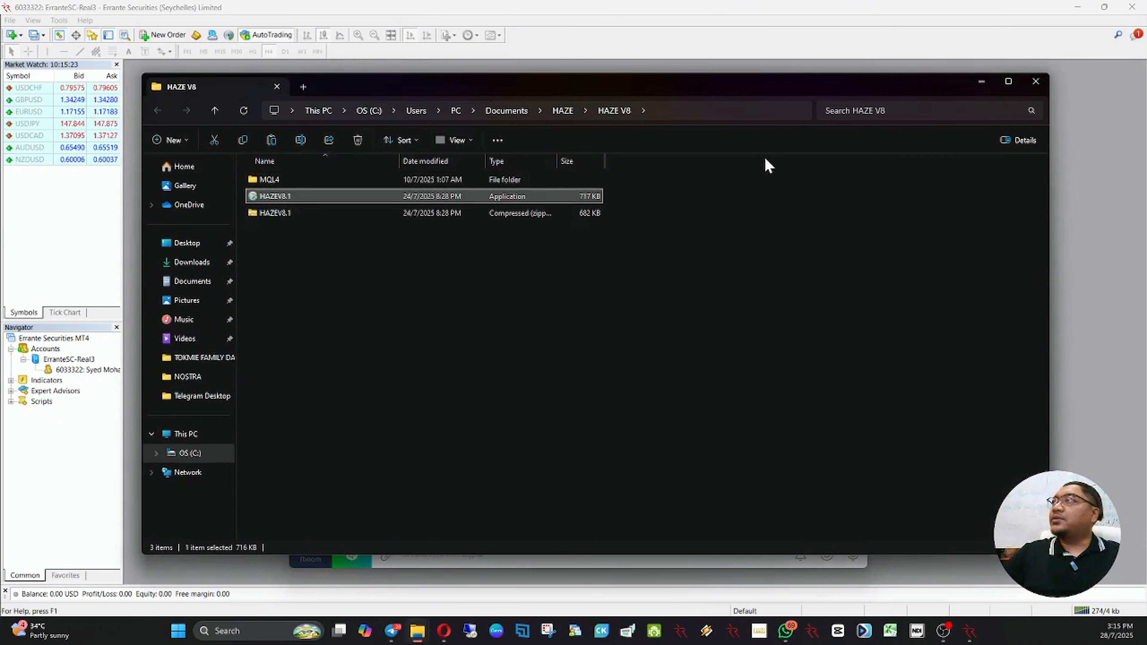
Step: Switch back to MetaTrader 4, open its data folder, and paste the copied HAZEV8.1 installer there
click(981, 86)
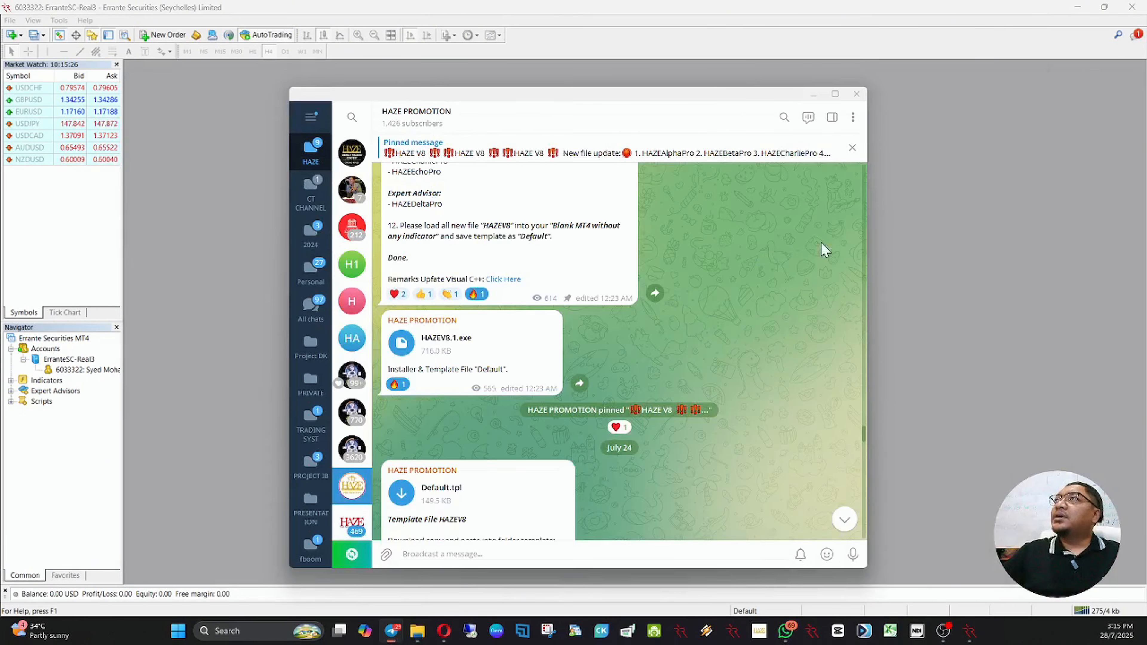
click(965, 250)
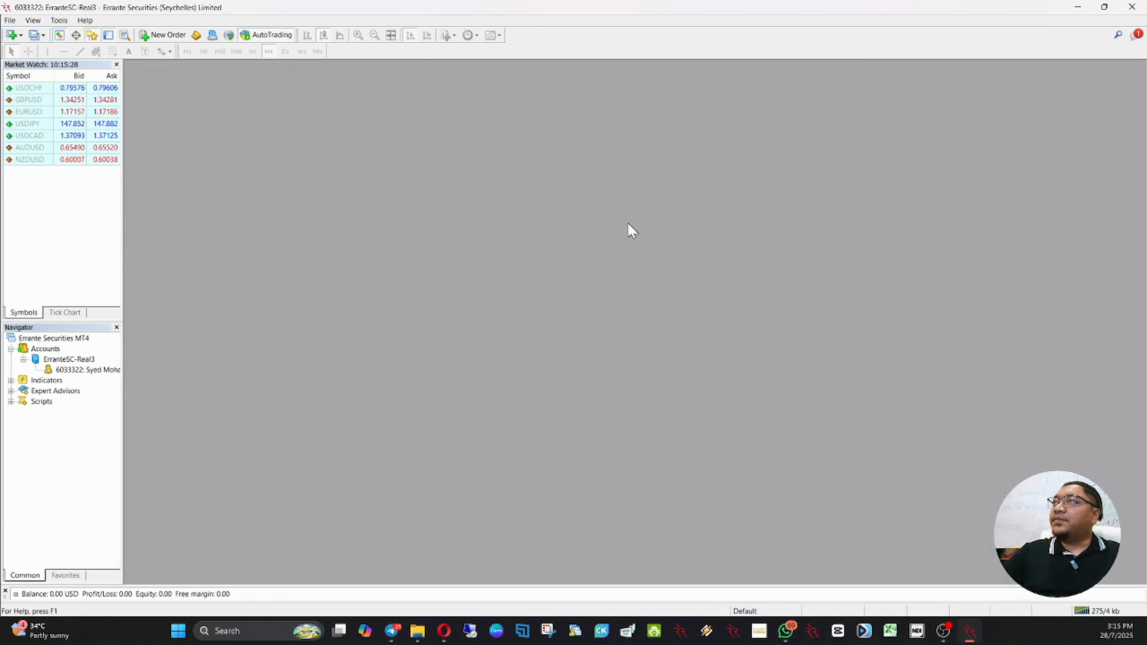
click(9, 20)
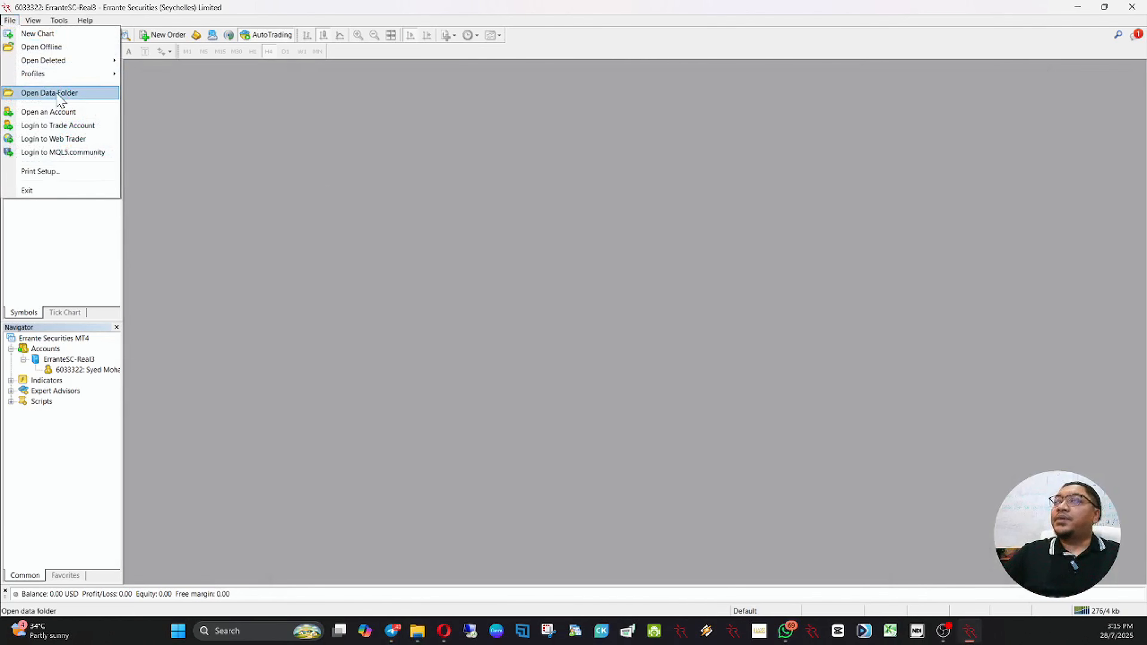
click(59, 96)
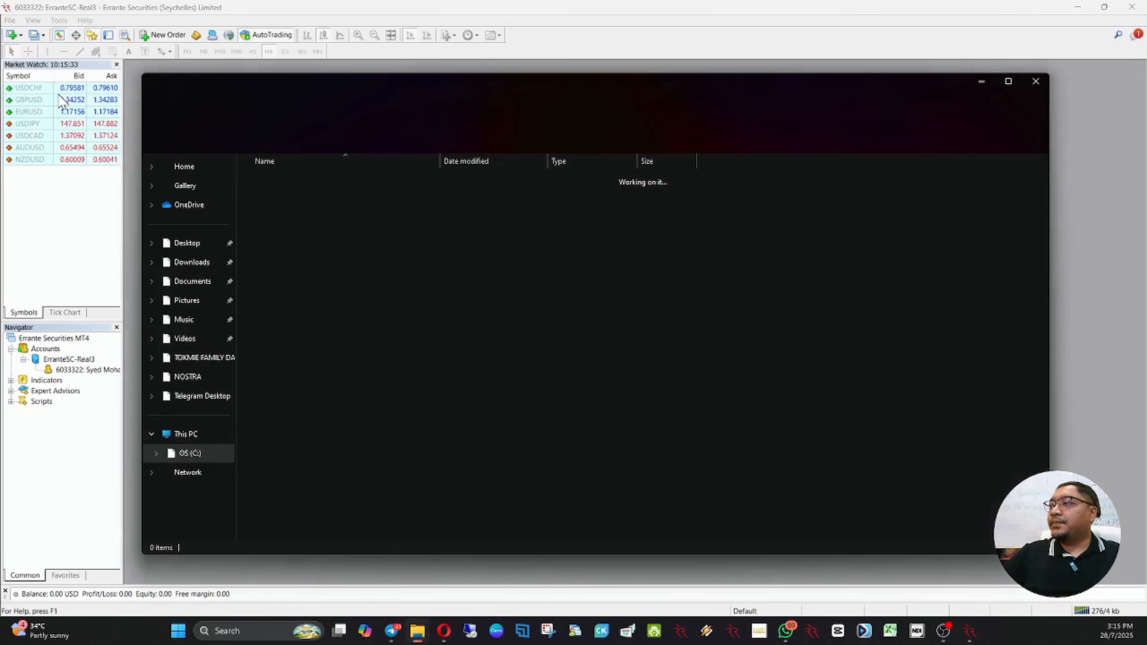
right_click(319, 385)
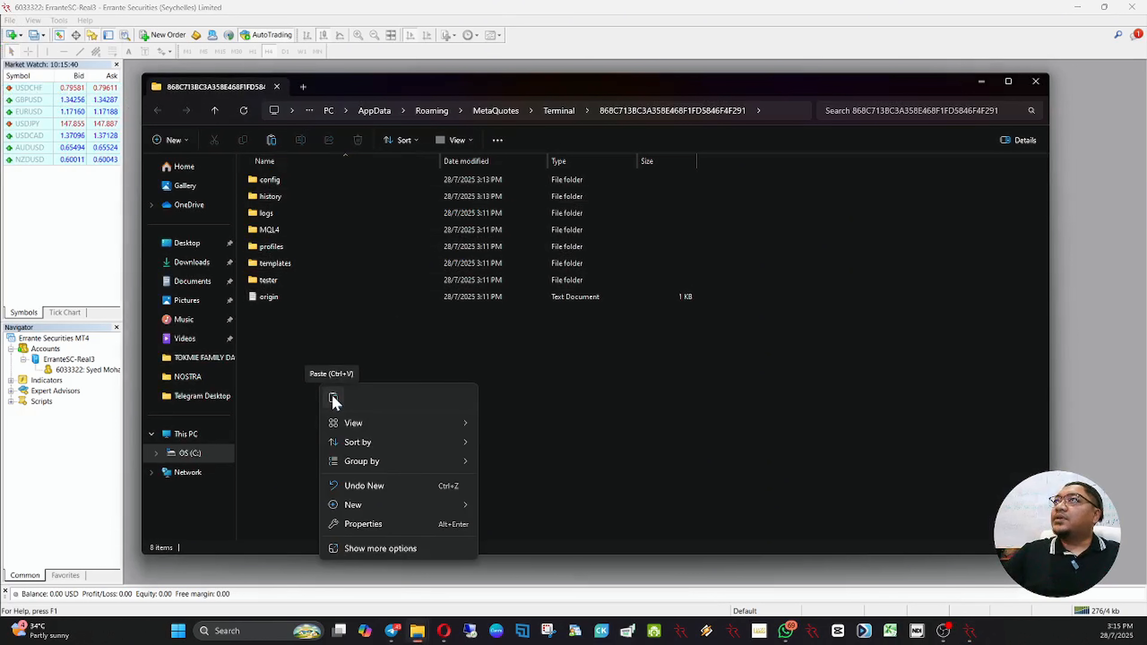
click(334, 399)
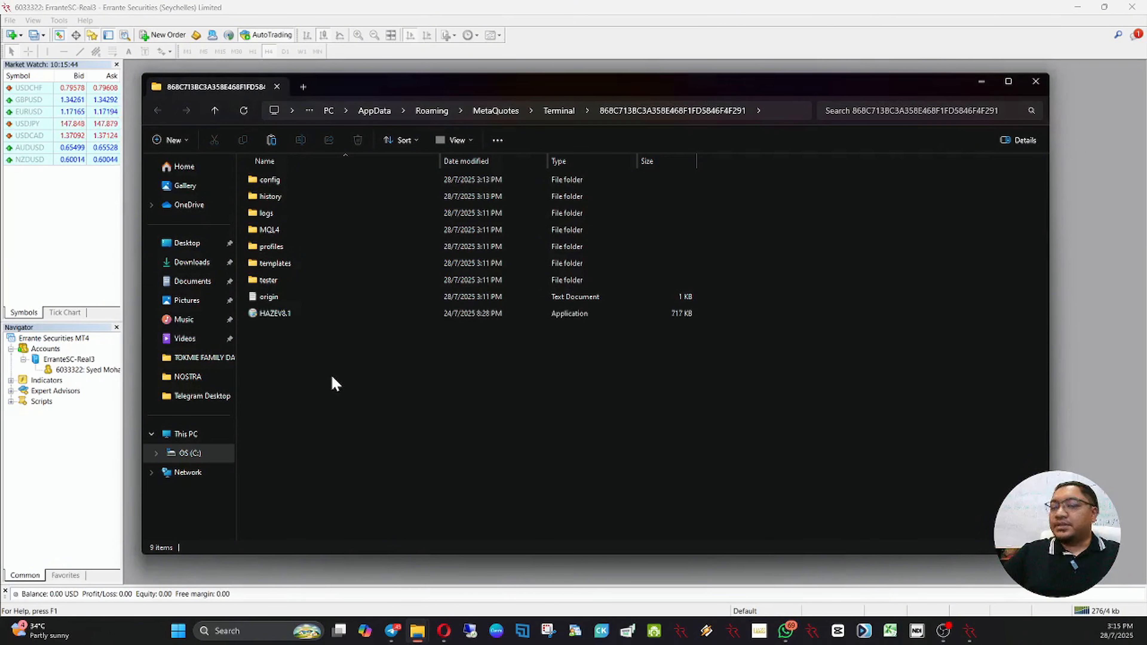
Step: Run the HAZEV8.1 installer into the terminal's data folder as the destination, finish the setup, and put the folder window away
double_click(306, 314)
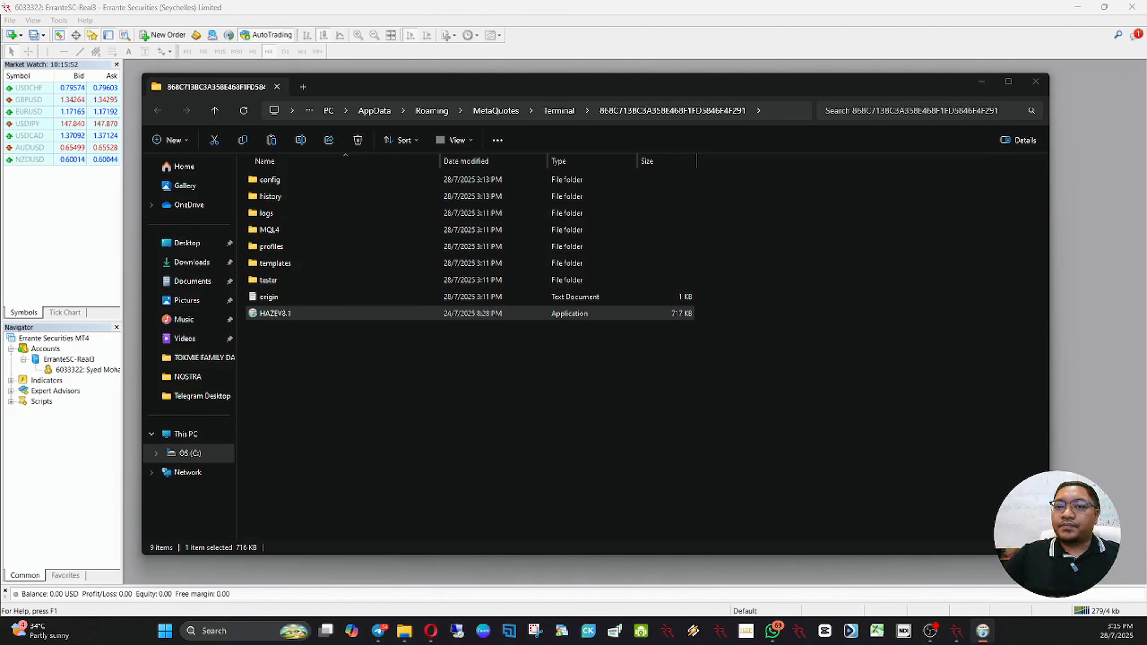
drag(325, 427, 563, 217)
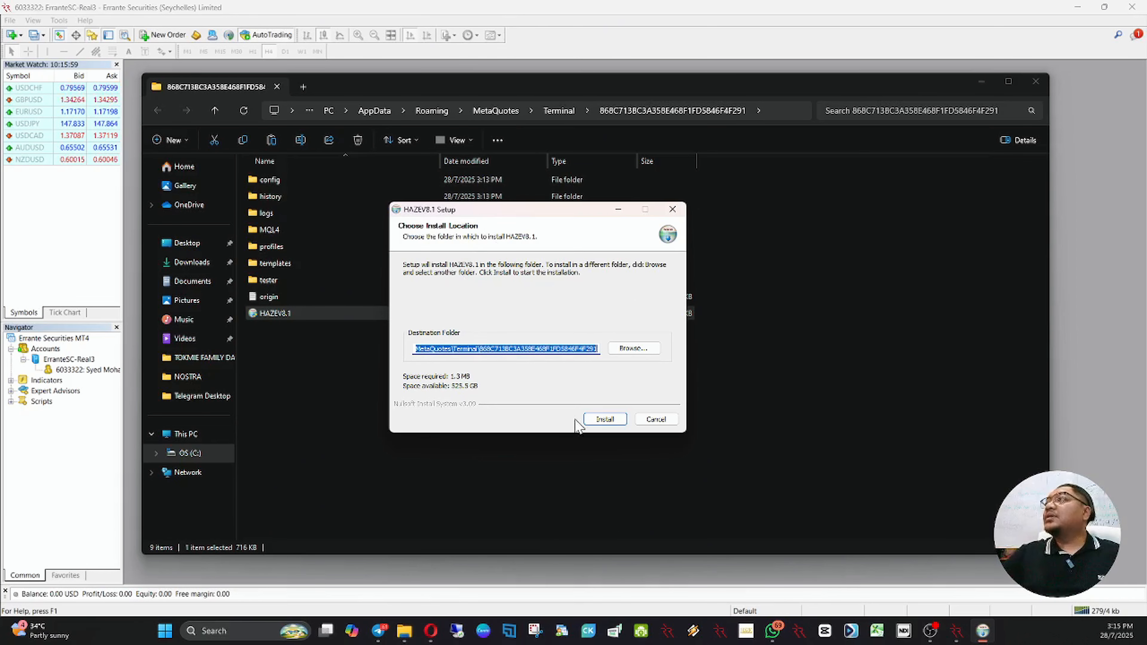
click(596, 420)
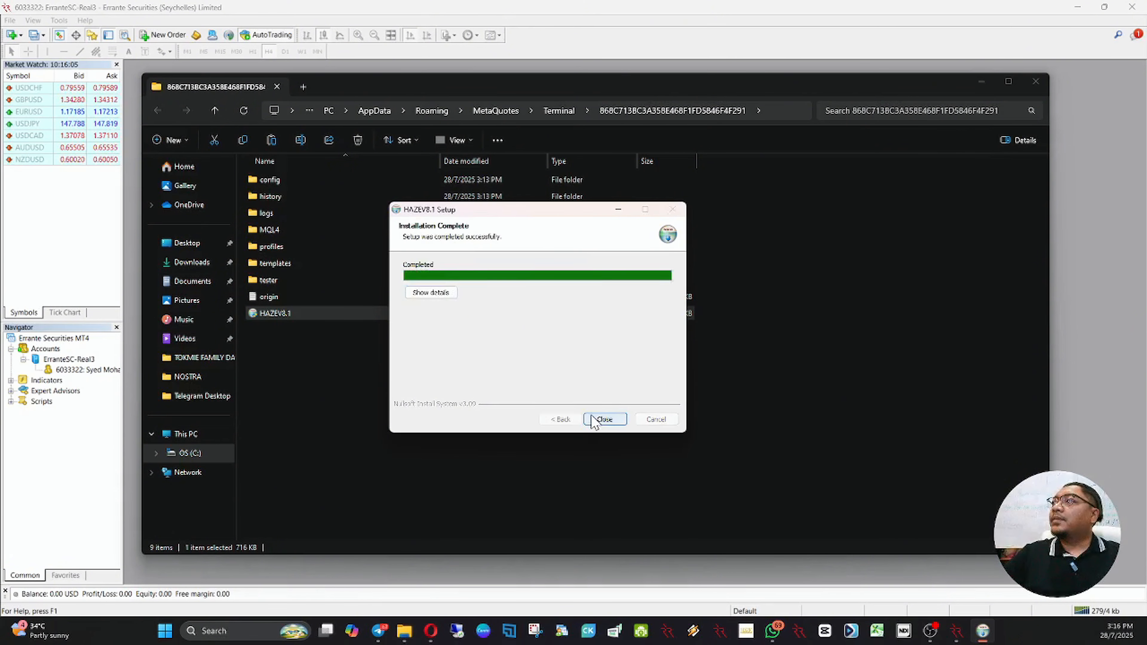
click(597, 419)
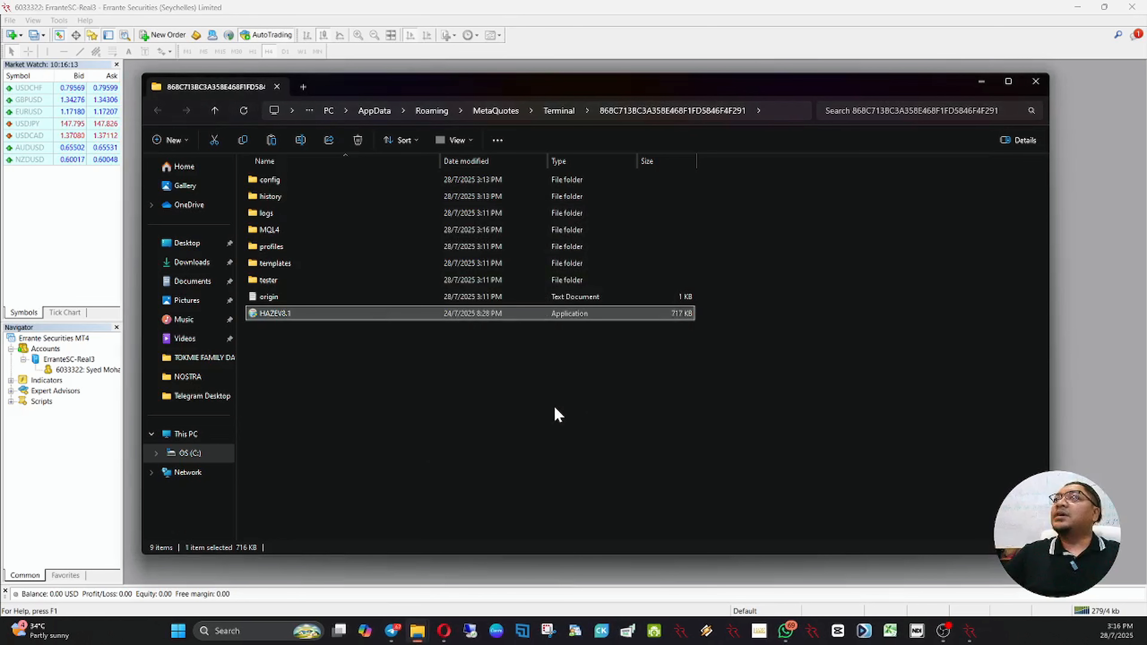
click(981, 82)
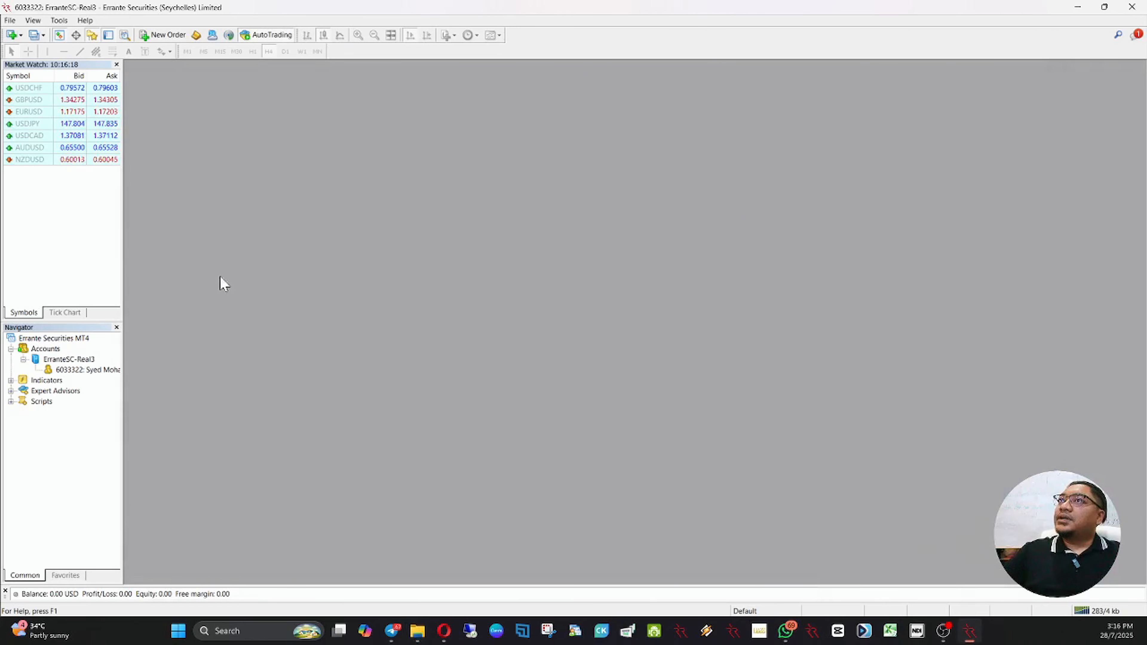
Step: Expand the Indicators and Expert Advisors lists in the Navigator and refresh them to load the newly installed HAZE files
click(11, 391)
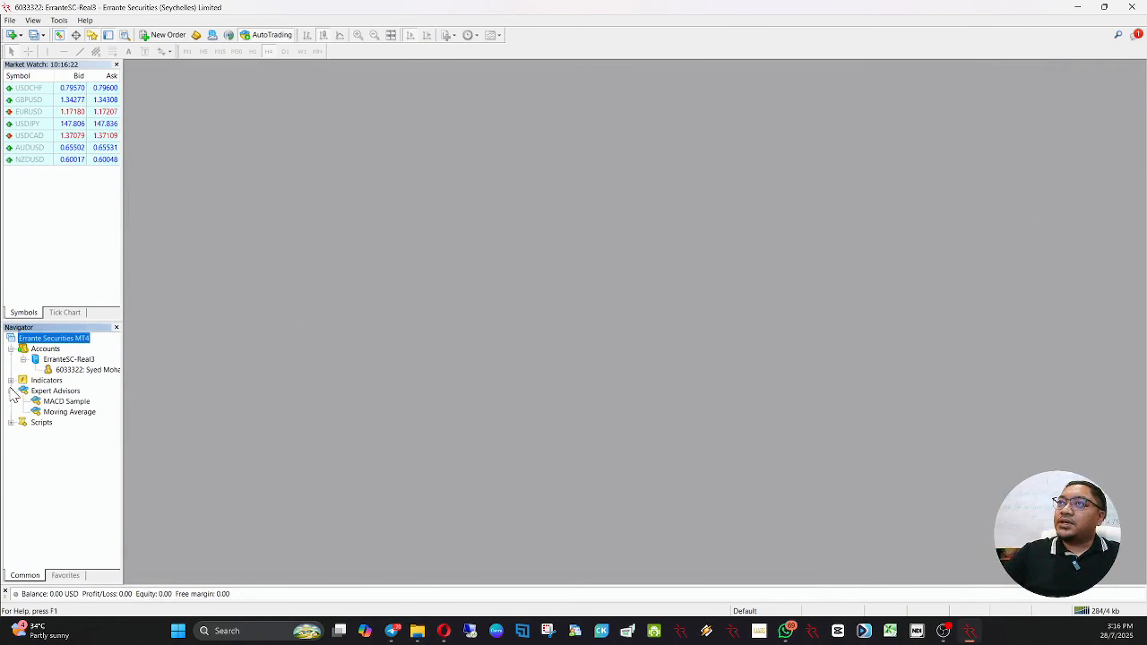
click(10, 380)
drag(116, 401, 118, 471)
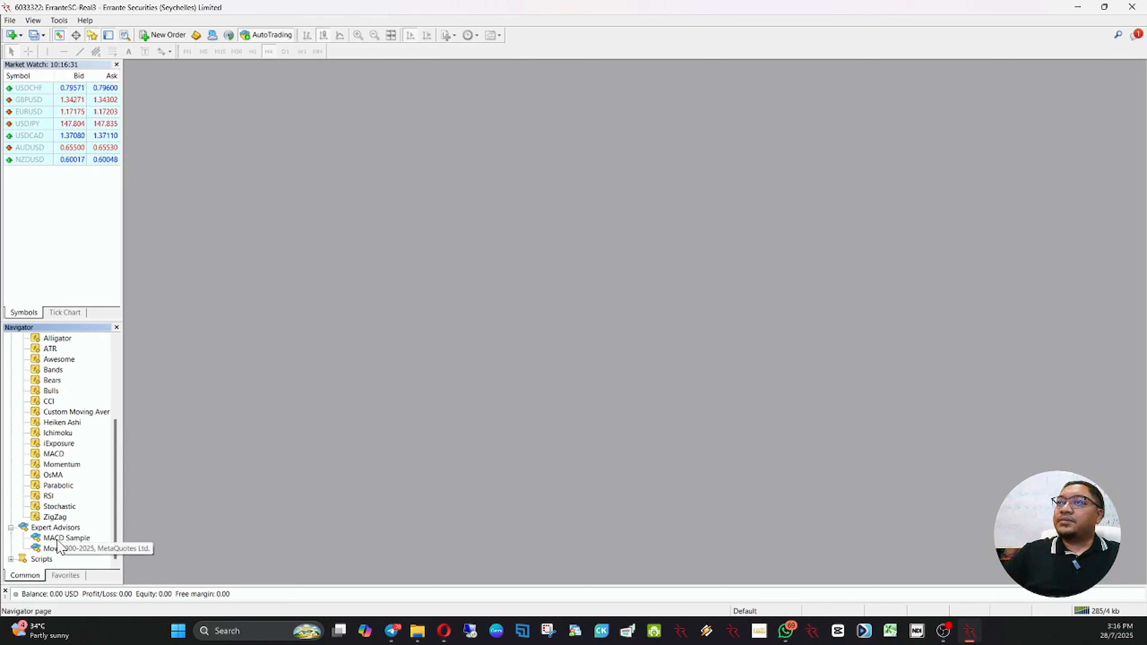
right_click(55, 456)
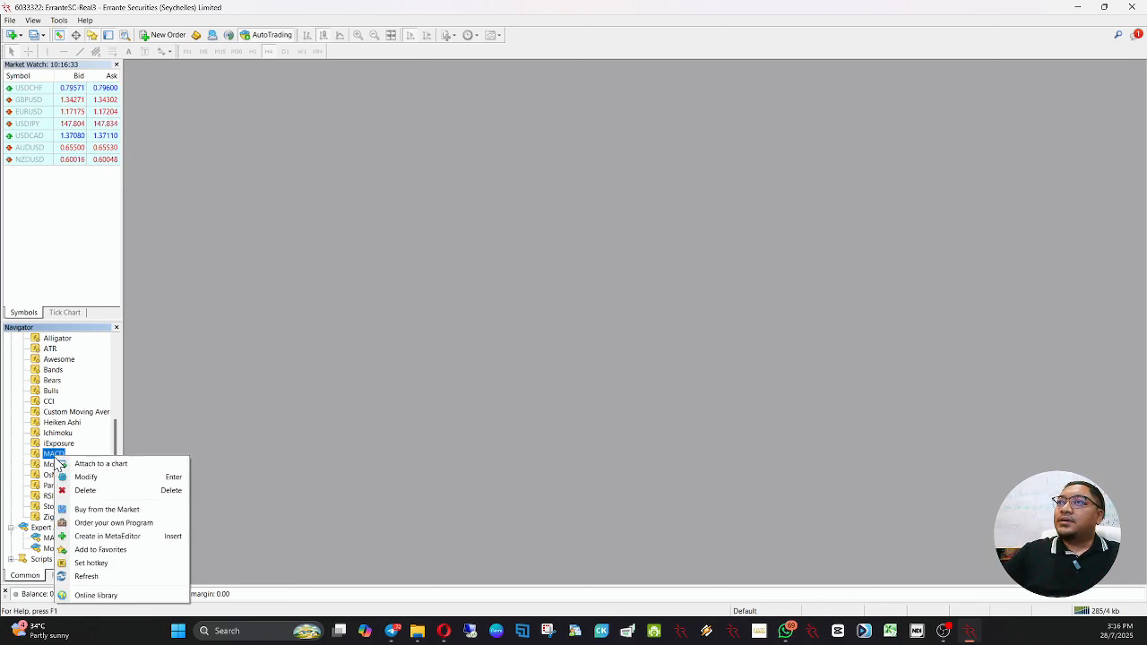
click(113, 573)
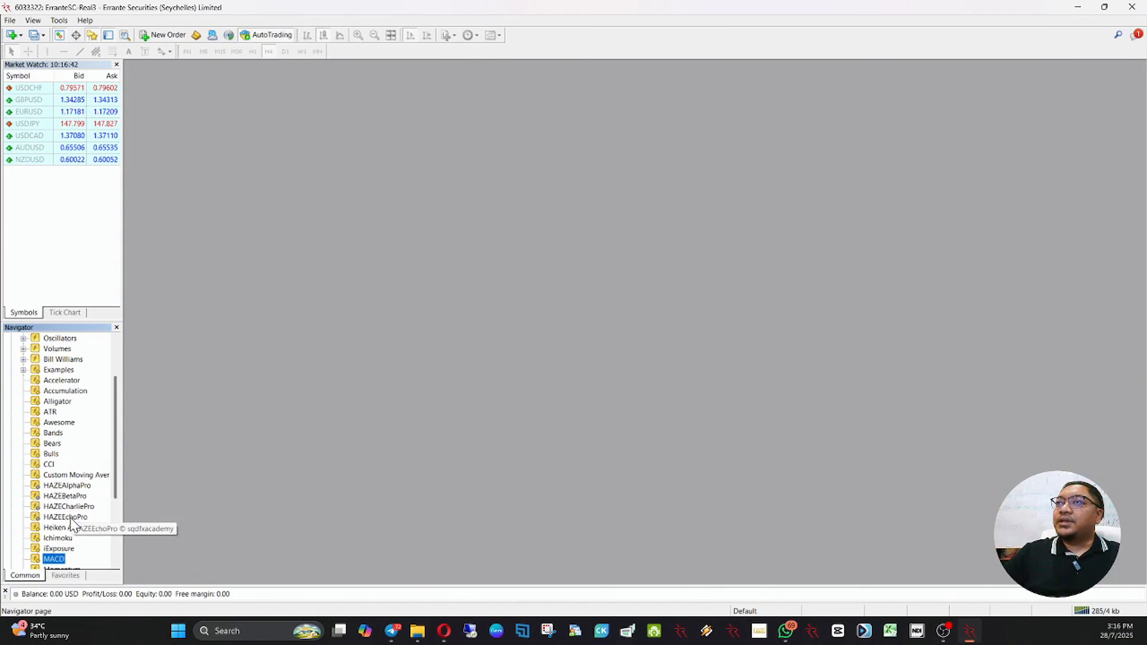
scroll(72, 522, down, 1)
scroll(71, 521, down, 3)
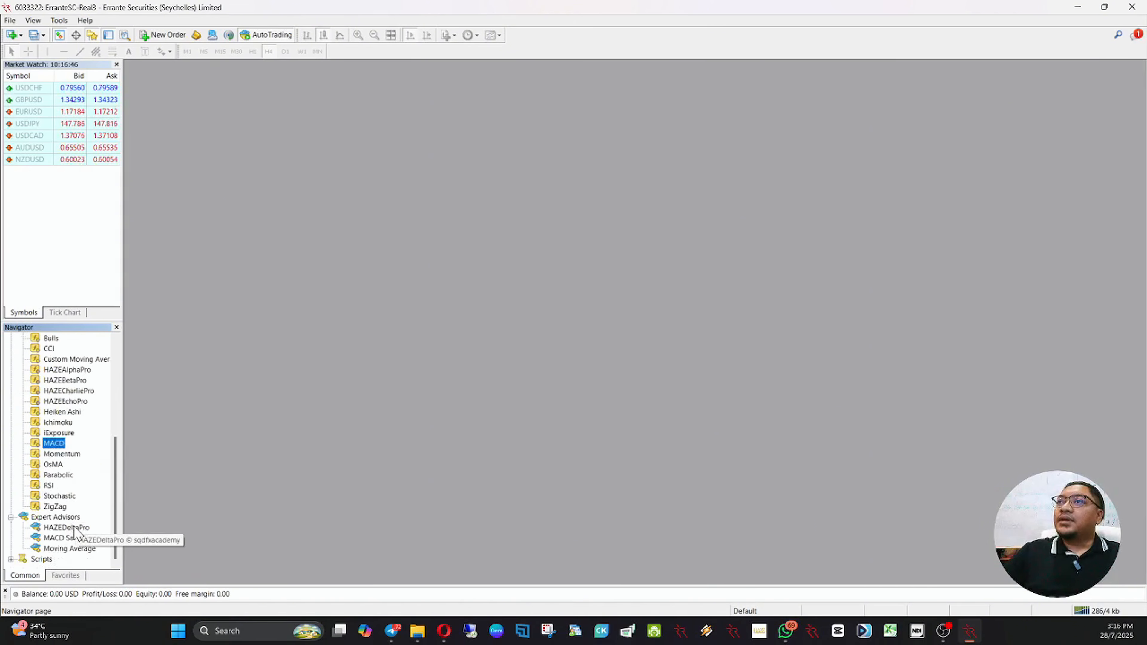
Step: Show all symbols in the Market Watch and widen it so the full symbol names fit
click(62, 204)
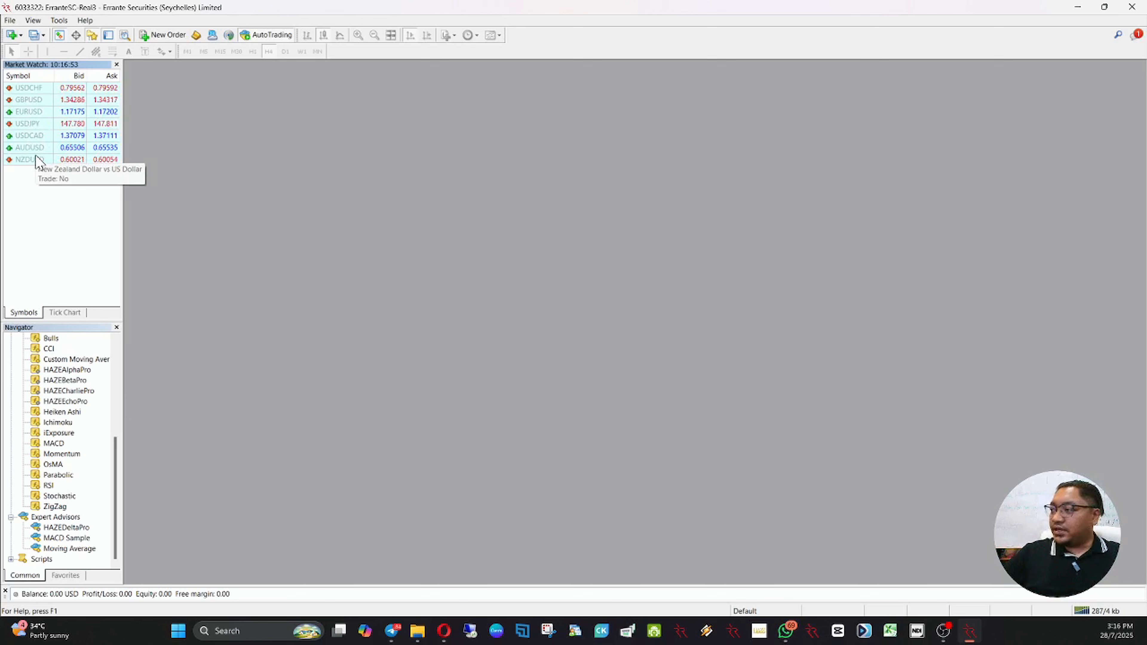
right_click(53, 215)
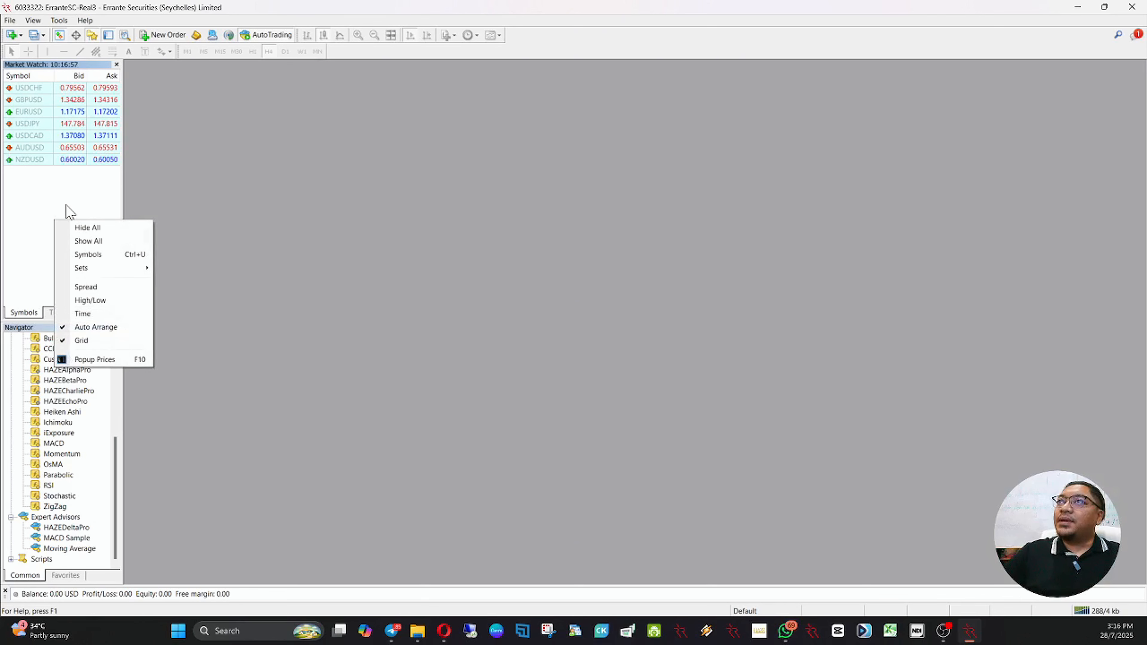
click(84, 244)
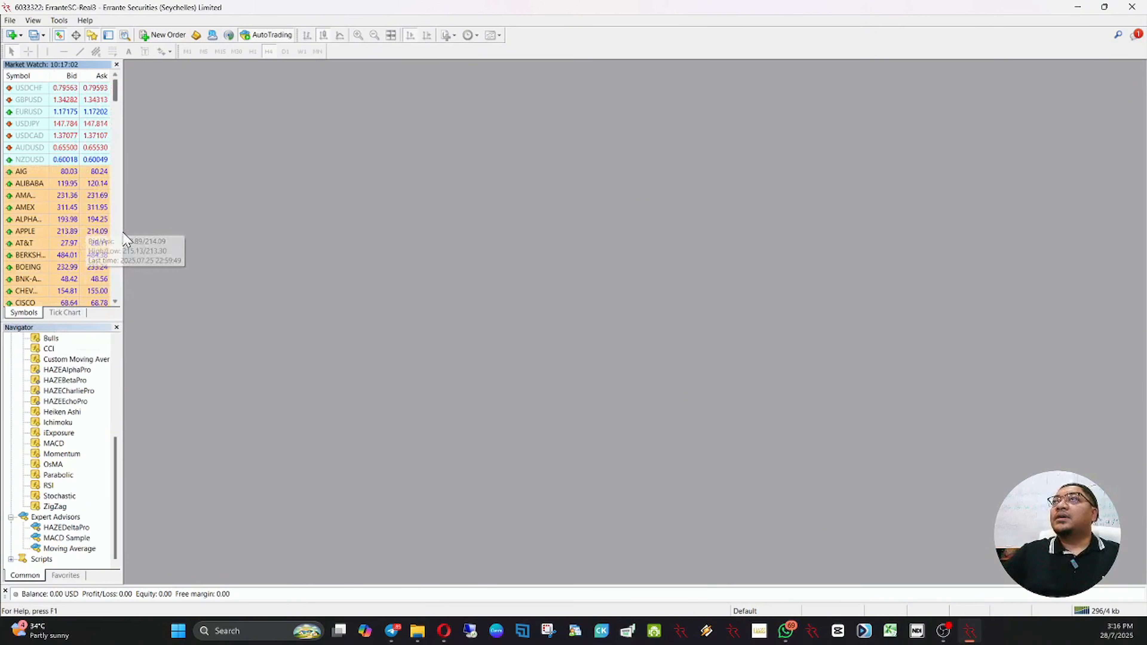
drag(120, 226, 166, 236)
Step: Open a maximized chart of the XAUUSD. symbol from the Market Watch and shift the chart's end away from the right border
click(71, 220)
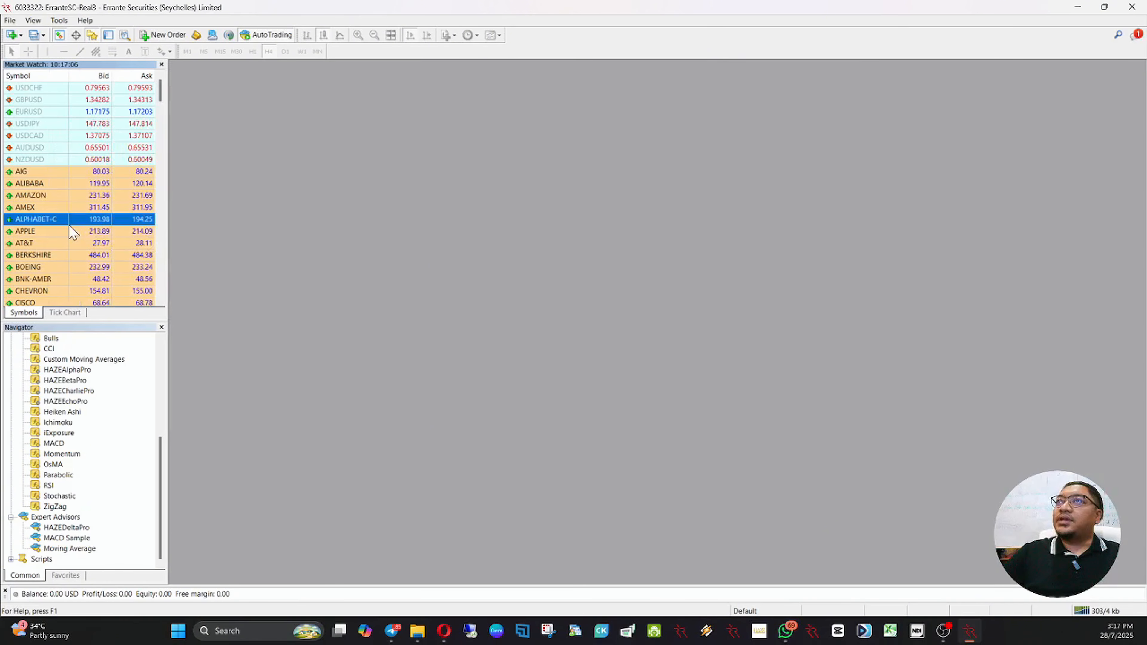
scroll(72, 231, down, 3)
scroll(72, 231, down, 20)
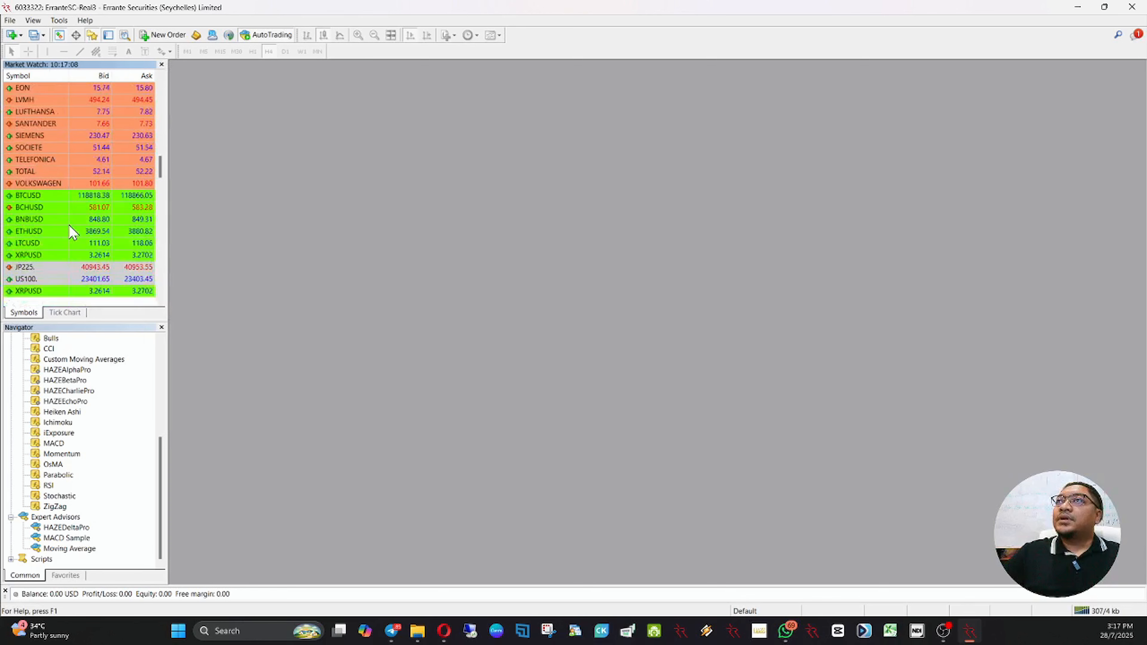
scroll(72, 231, down, 10)
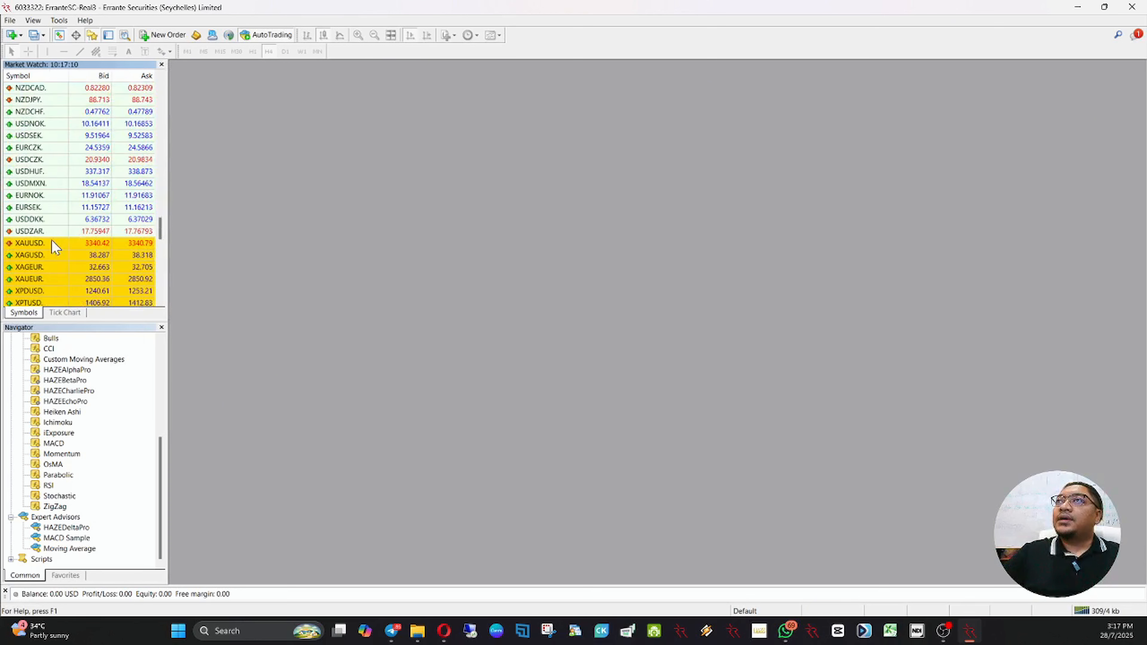
click(25, 244)
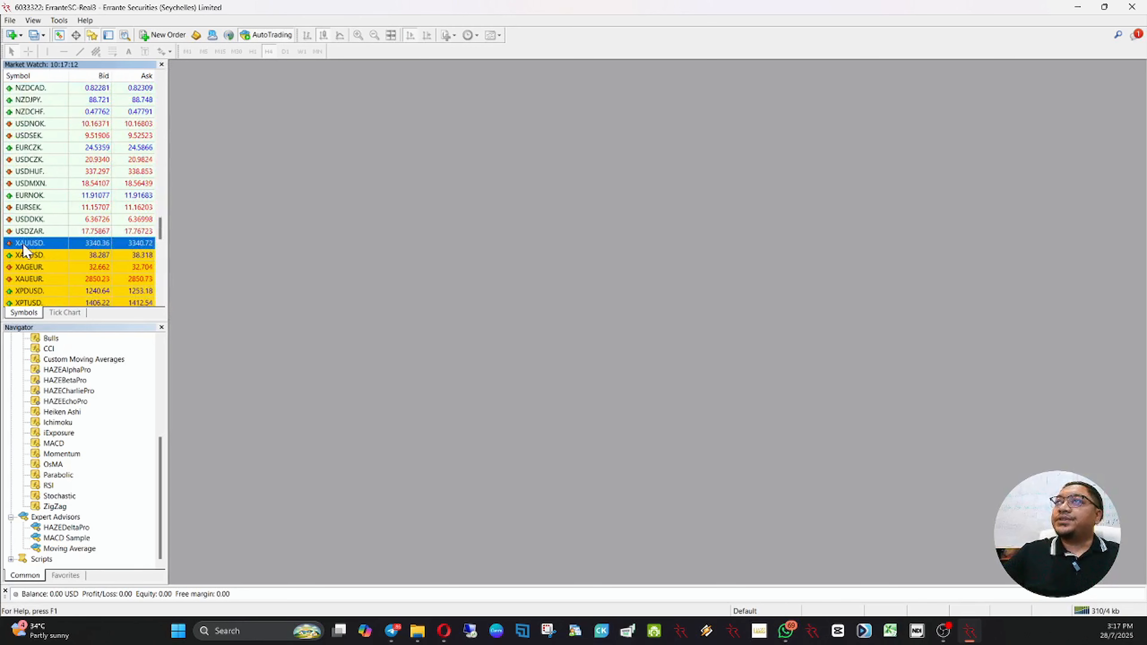
drag(25, 247, 392, 289)
double_click(423, 133)
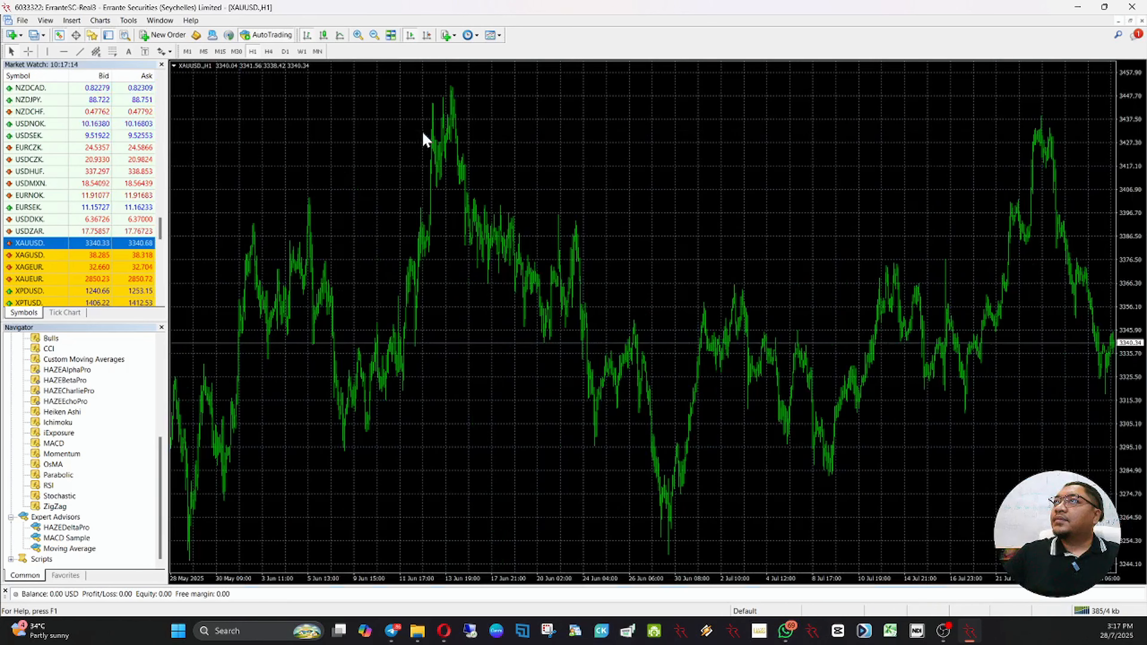
click(426, 35)
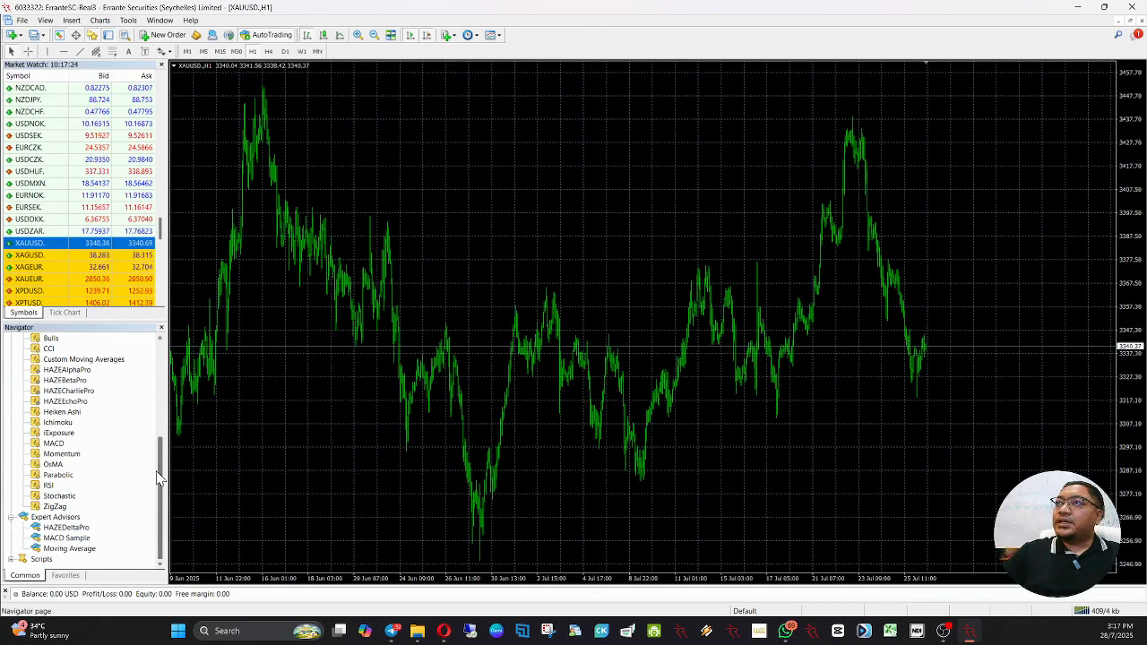
click(76, 371)
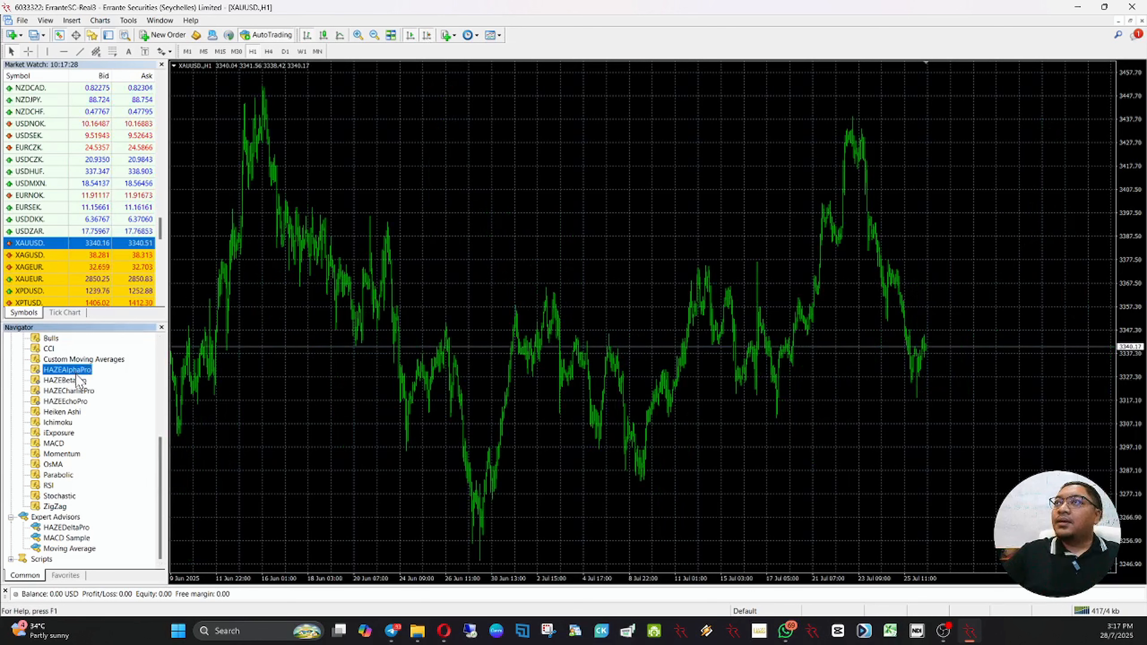
click(84, 391)
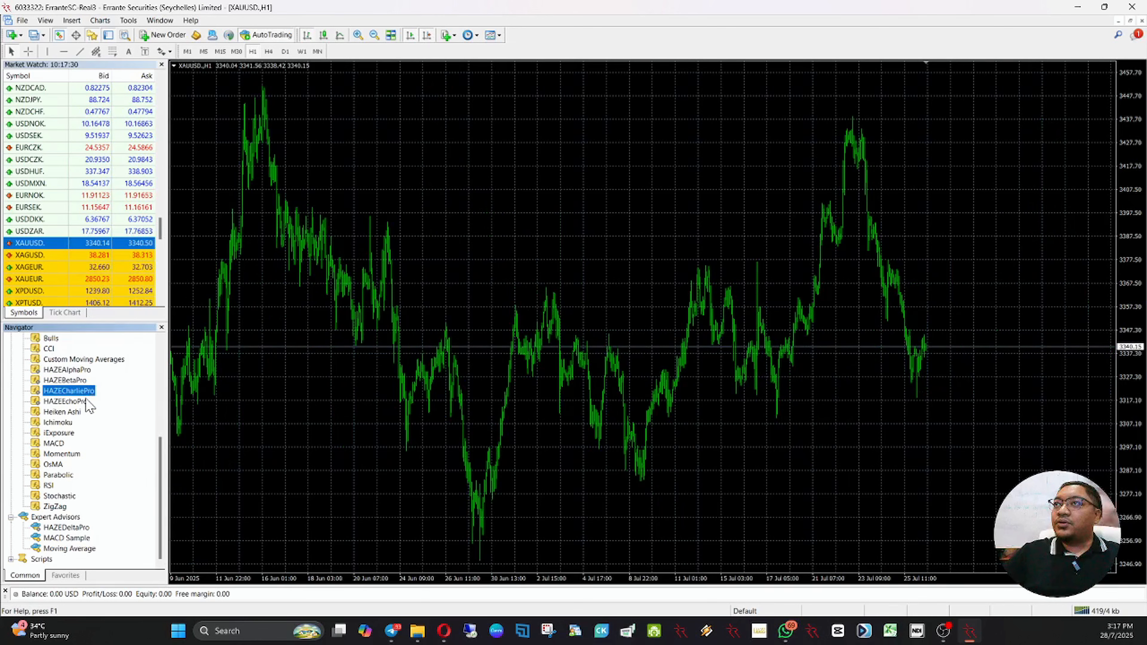
click(85, 401)
click(80, 529)
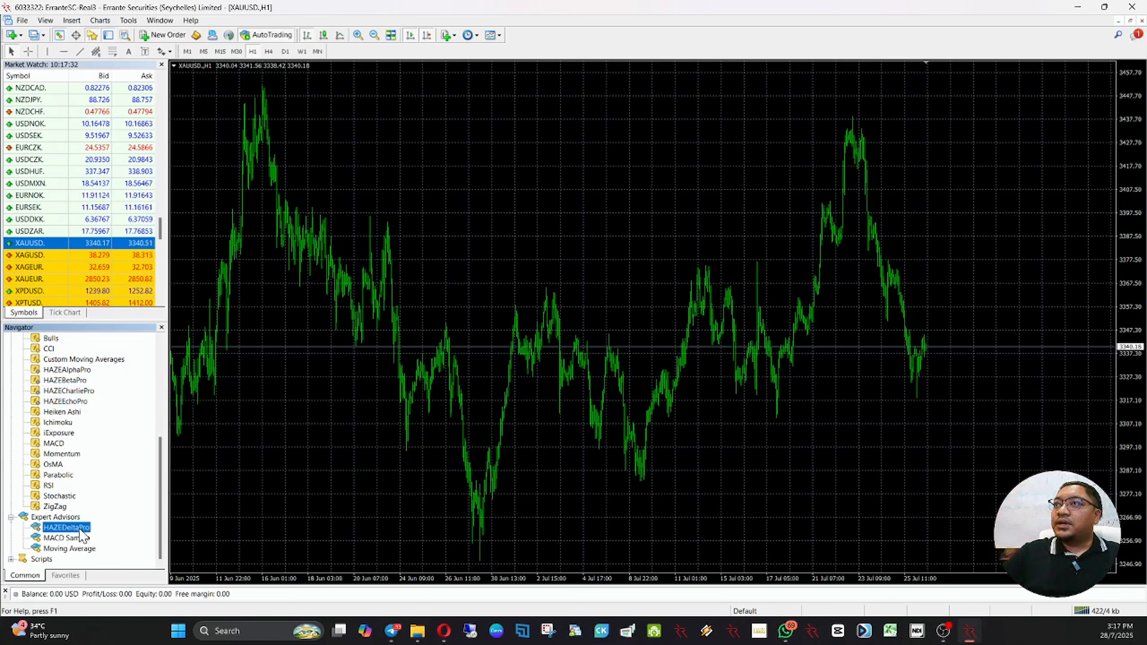
Step: Attach the HAZEAlphaPro and HAZEBetaPro indicators to the XAUUSD. chart with their default settings
click(60, 371)
drag(59, 371, 235, 370)
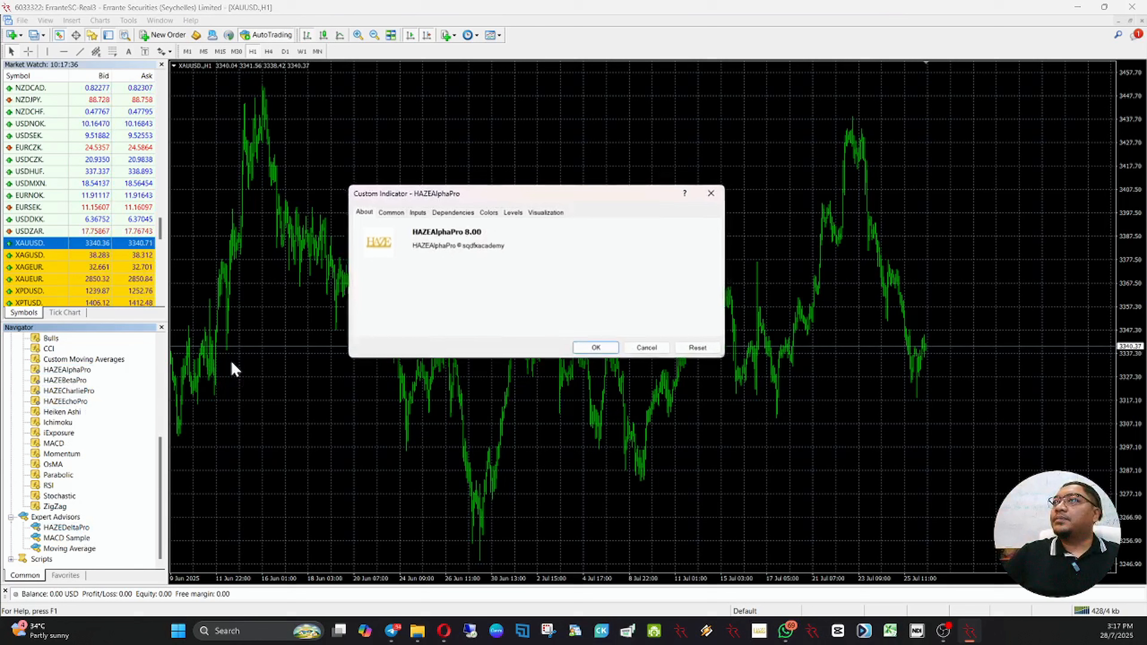
click(595, 349)
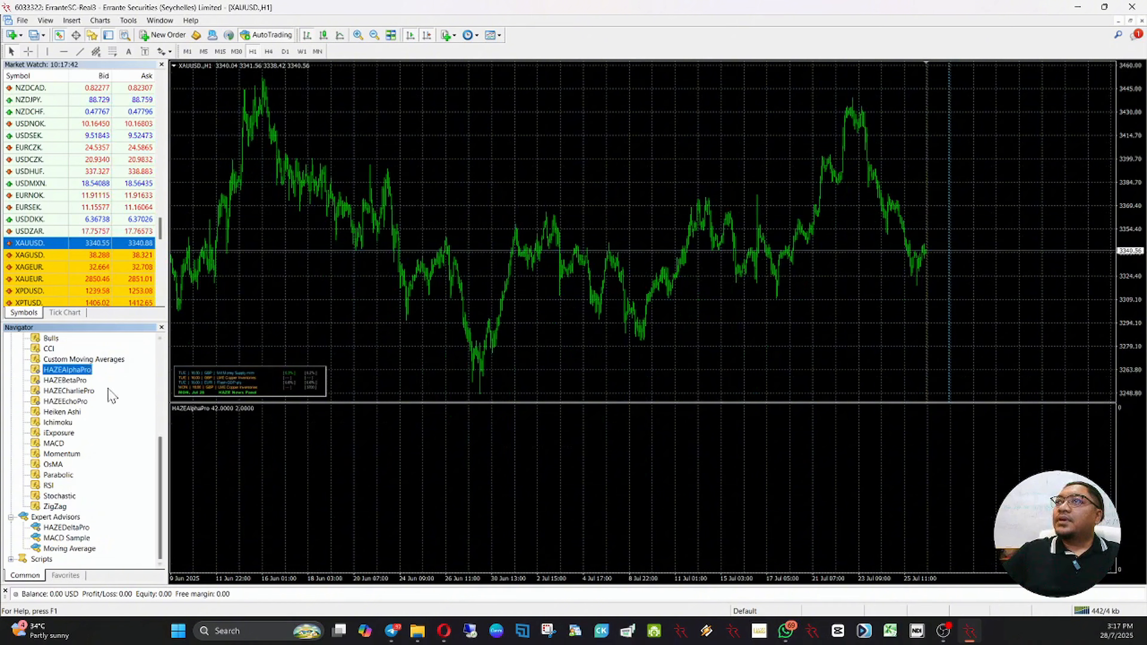
click(61, 381)
drag(61, 386, 494, 244)
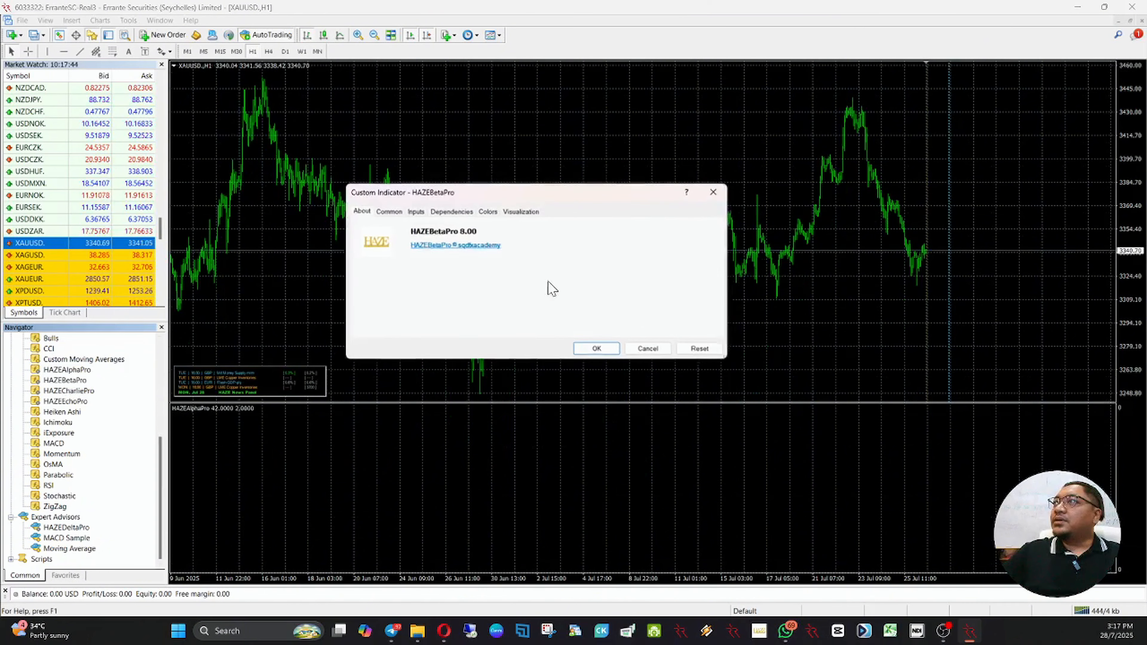
click(605, 350)
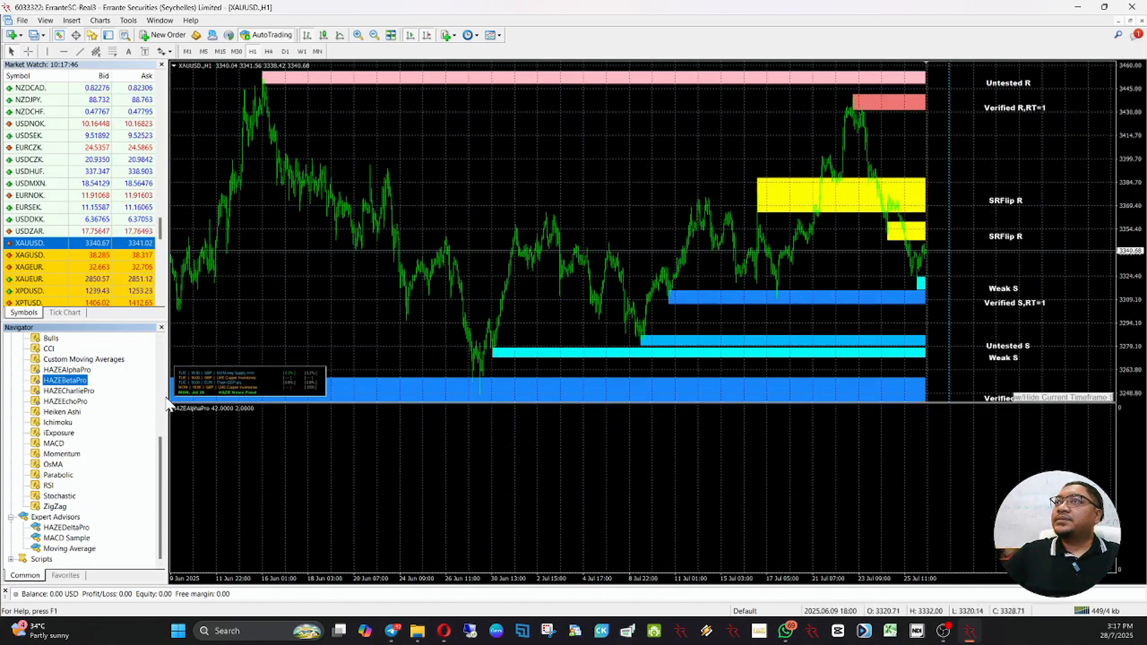
Step: Attach the HAZECharliePro and HAZEEchoPro indicators to the XAUUSD. chart with their default settings
click(87, 392)
drag(312, 293, 313, 294)
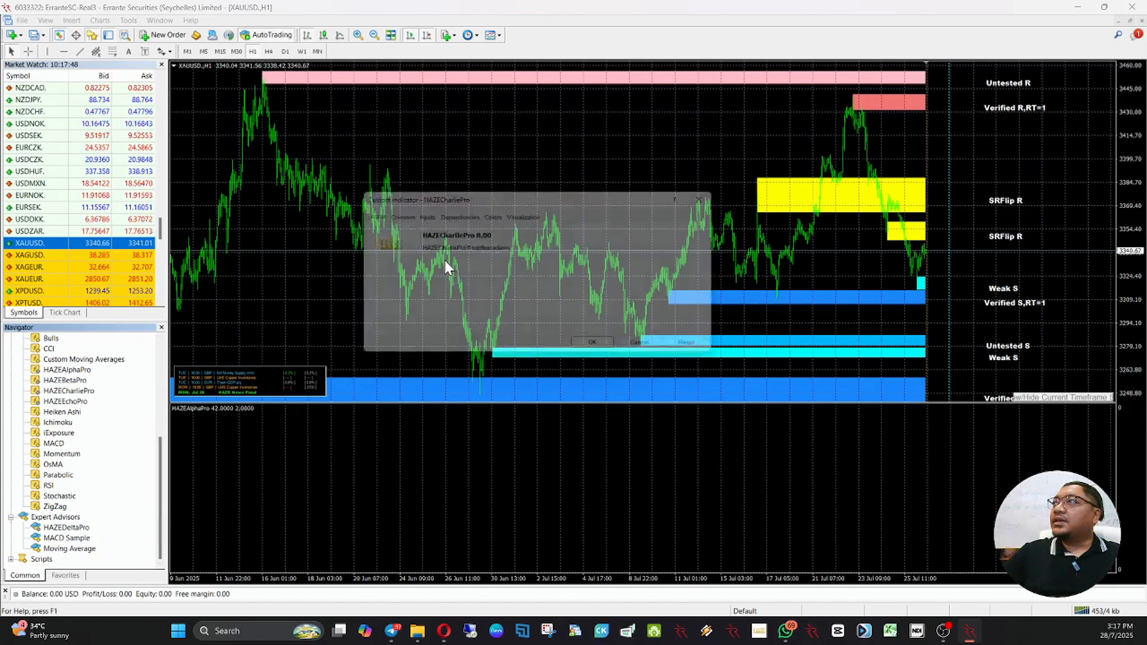
click(600, 349)
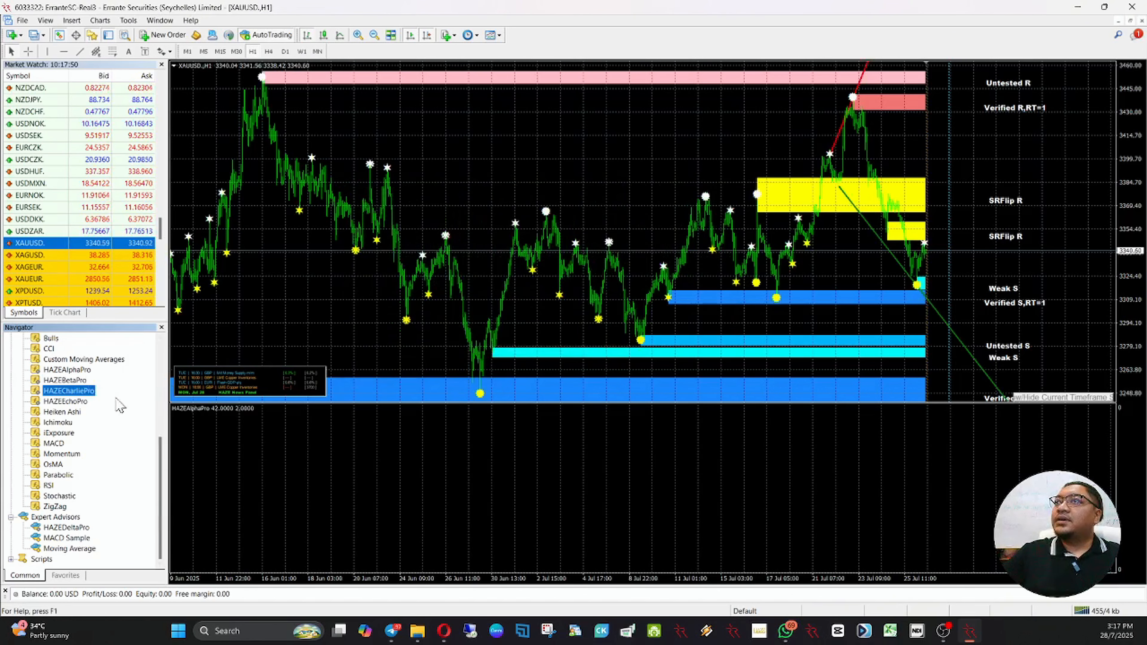
click(82, 402)
drag(82, 410, 447, 275)
click(595, 348)
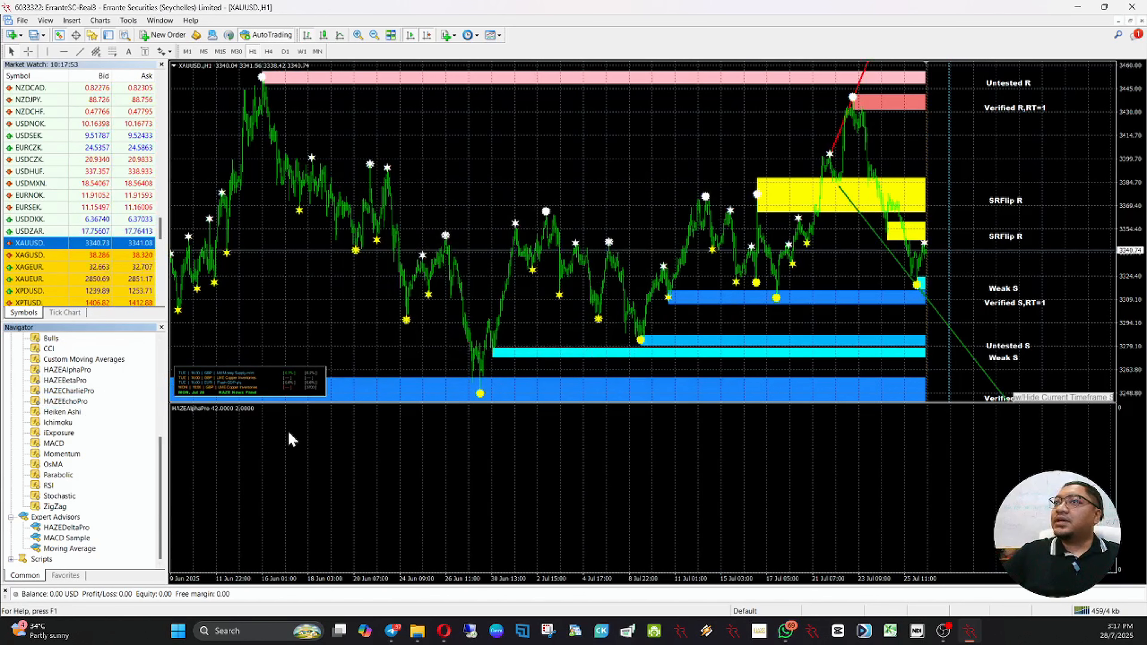
Step: Attach the HAZEDeltaPro expert advisor to the XAUUSD. chart with its default settings and accept its disclaimer
click(70, 529)
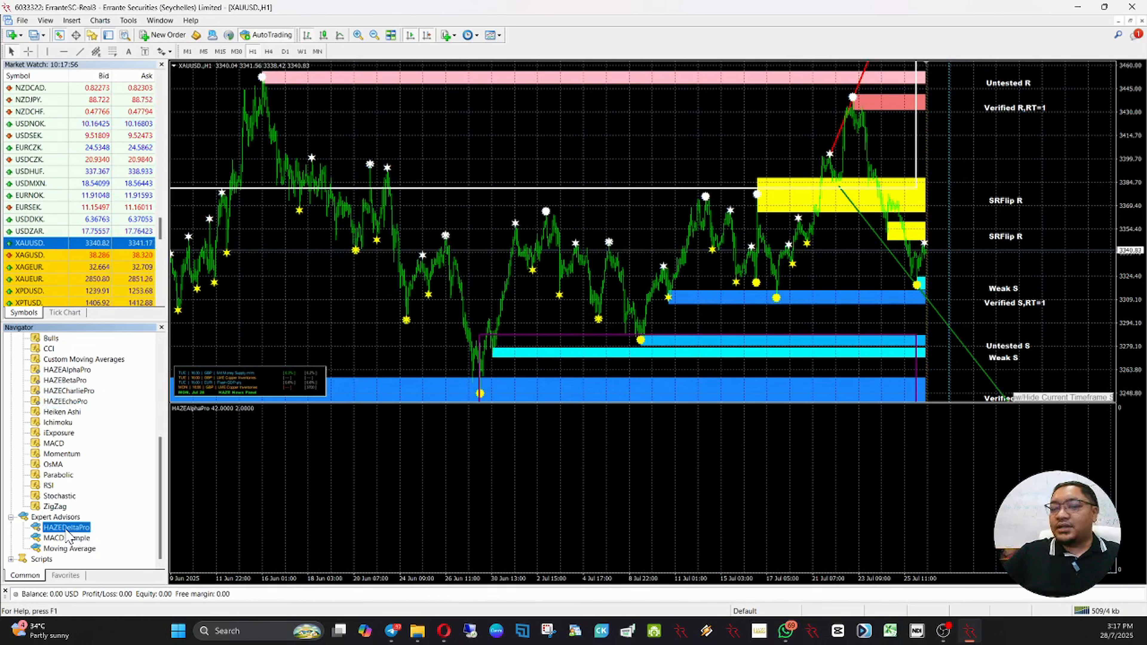
drag(67, 534, 436, 280)
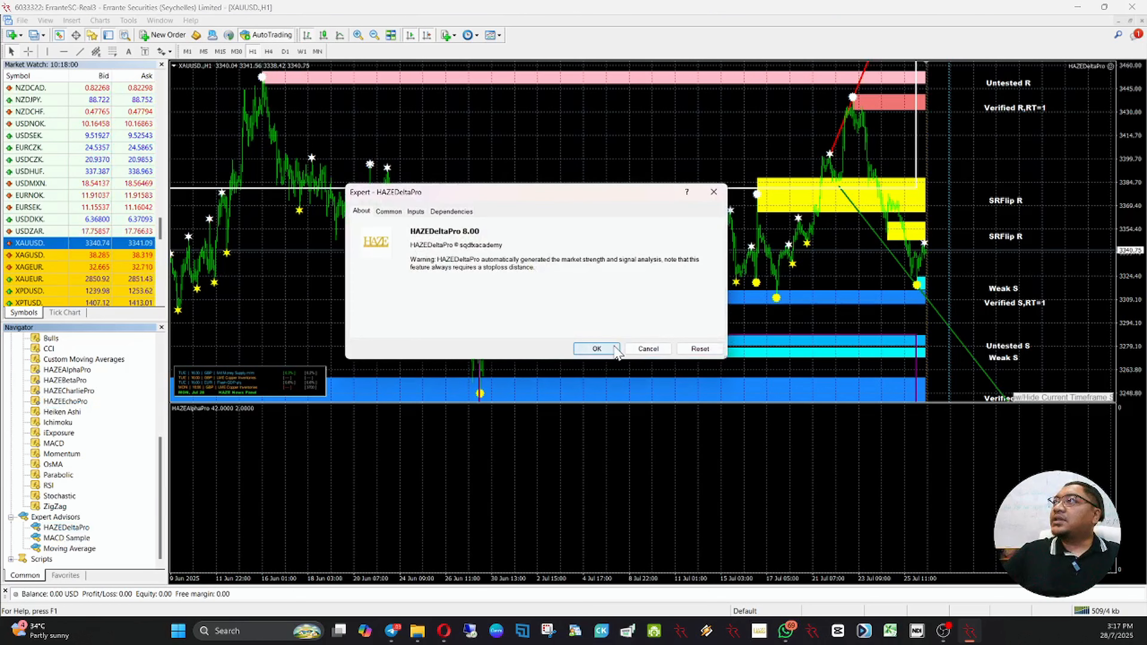
click(617, 349)
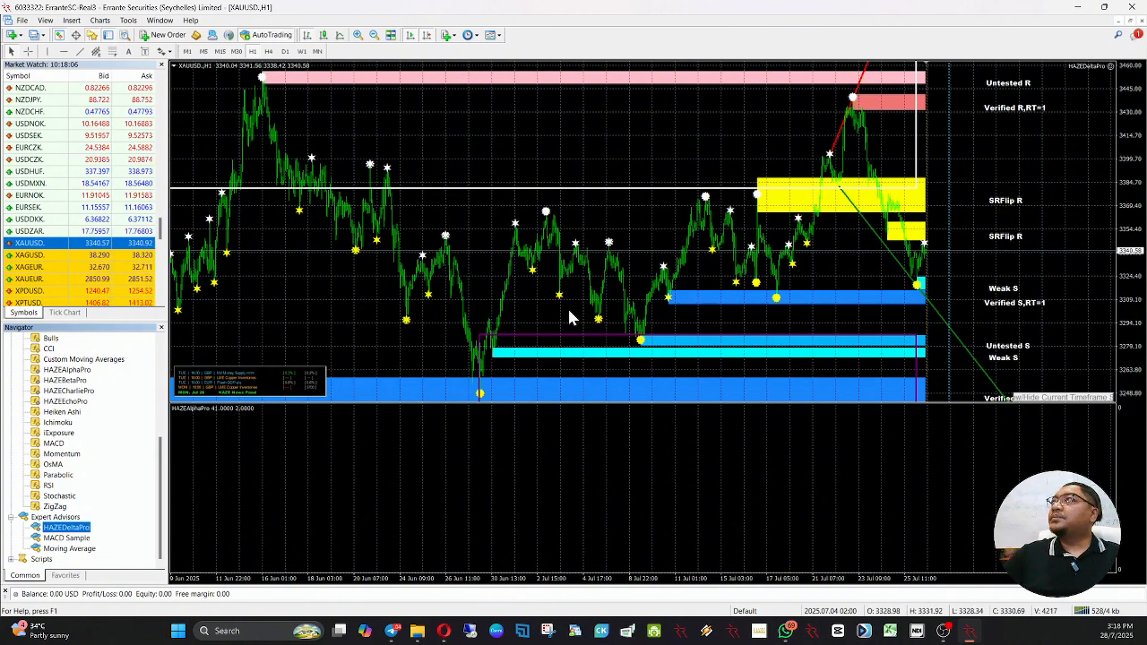
key(alt+Tab)
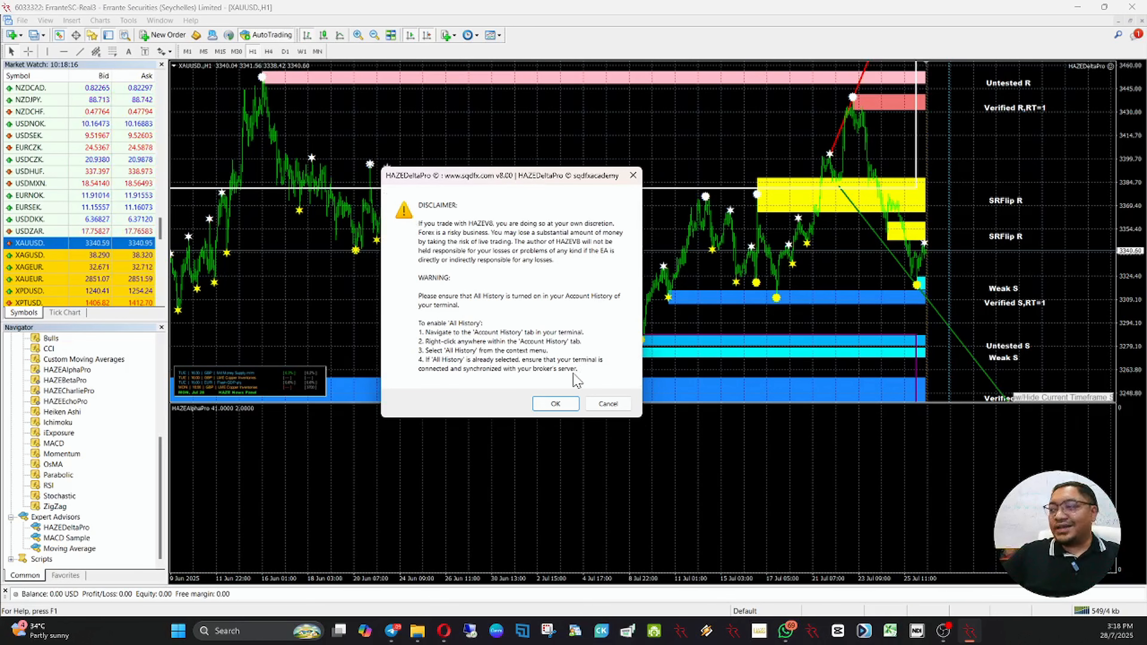
click(555, 403)
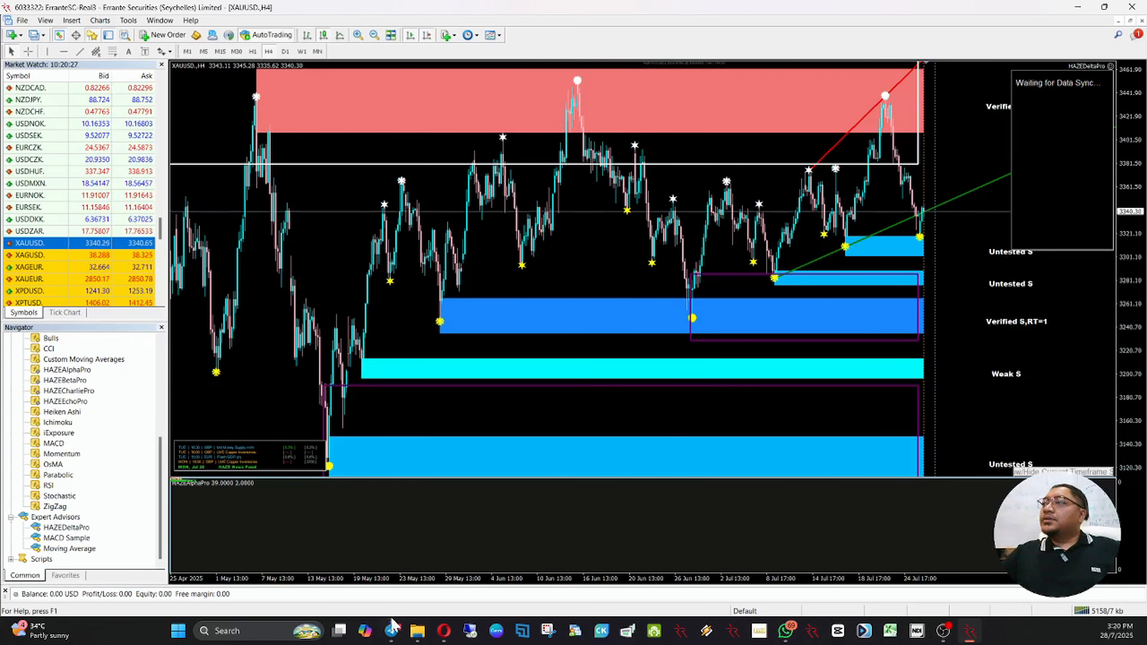
Step: Switch to Telegram, download Default.tpl from the HAZE PROMOTION channel, and copy the file from its download folder
click(391, 630)
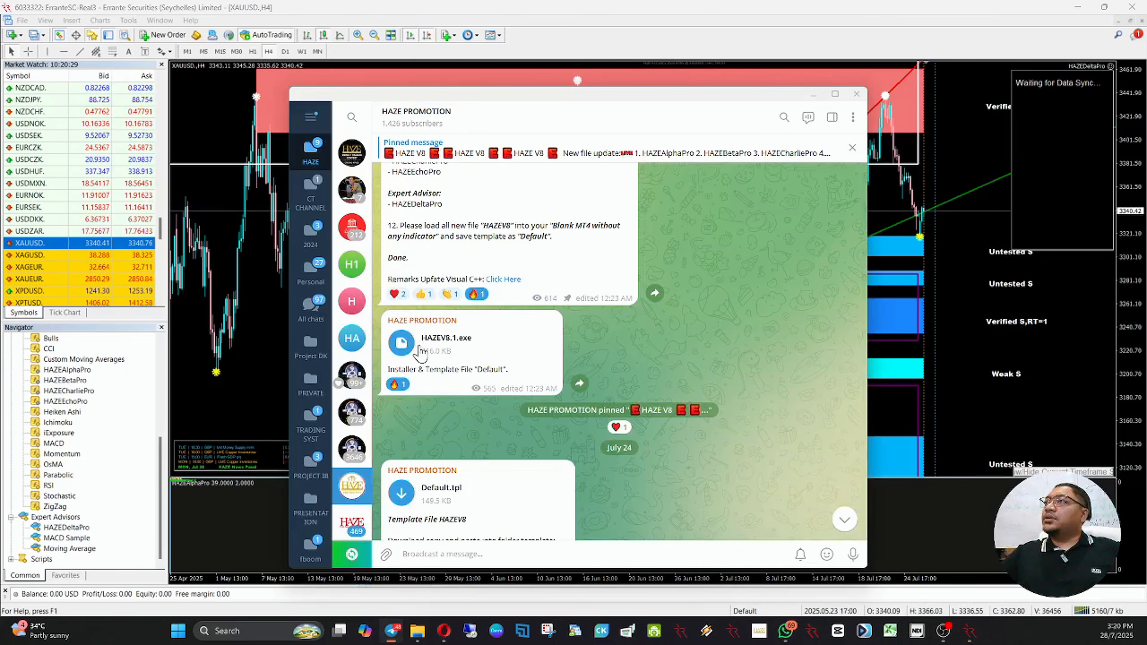
scroll(423, 353, down, 1)
click(398, 457)
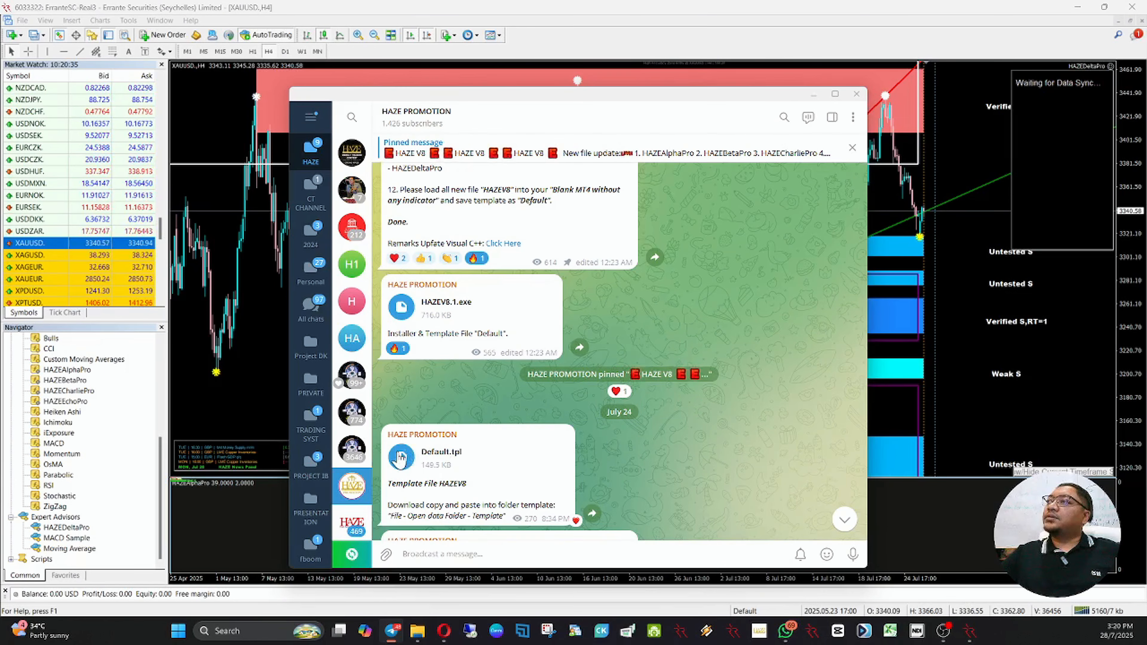
right_click(402, 457)
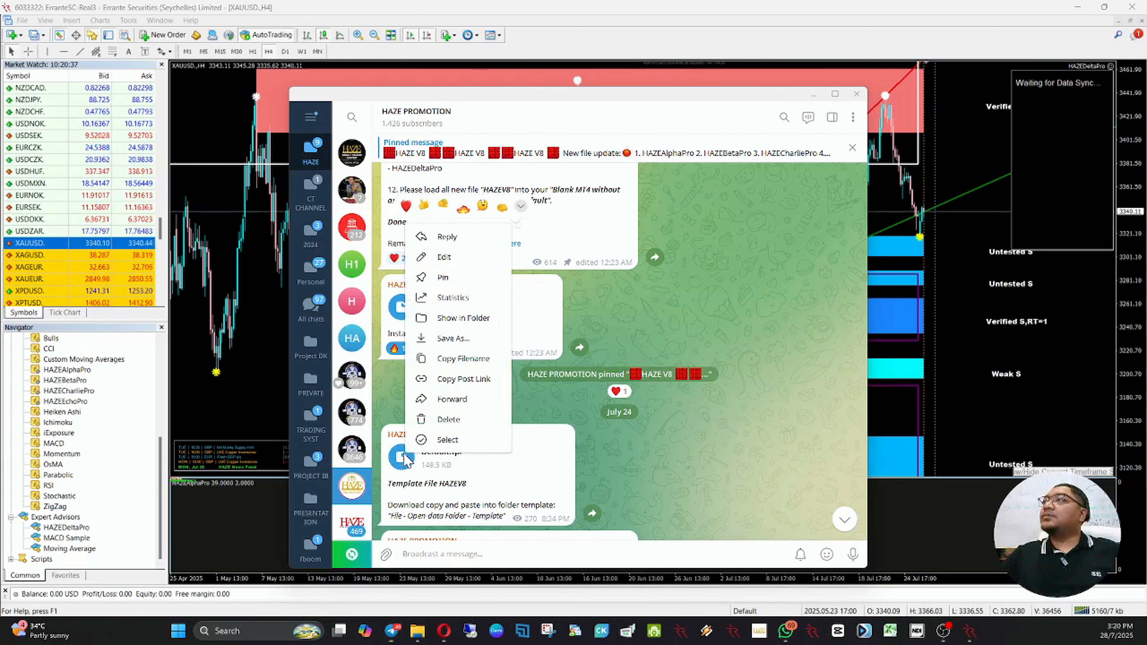
click(451, 318)
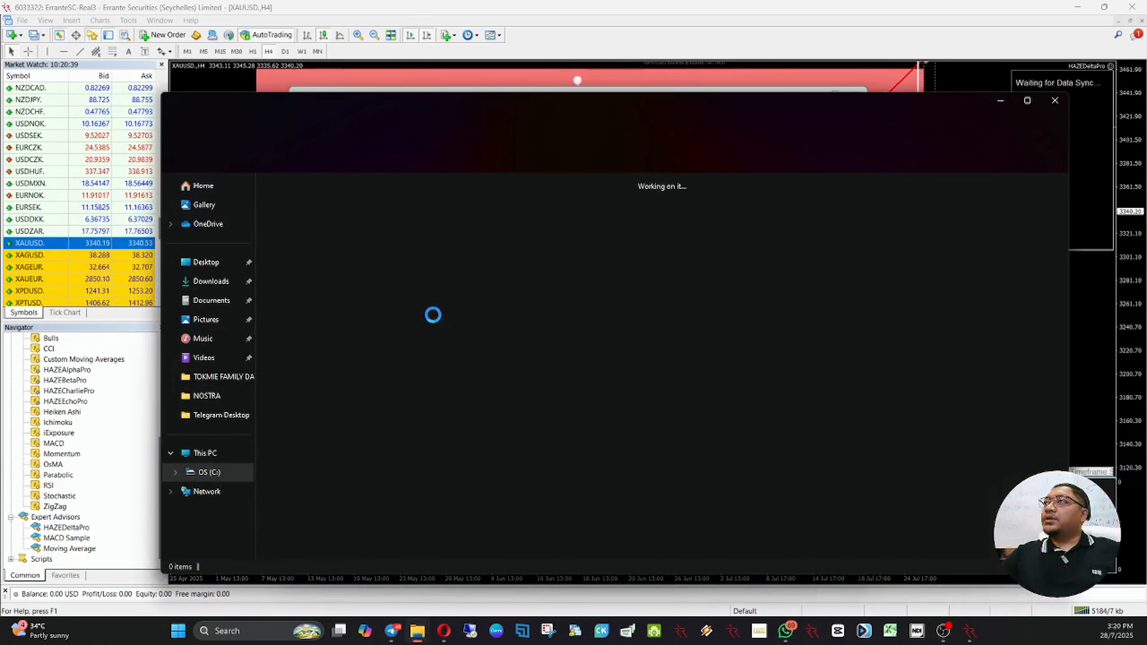
right_click(341, 244)
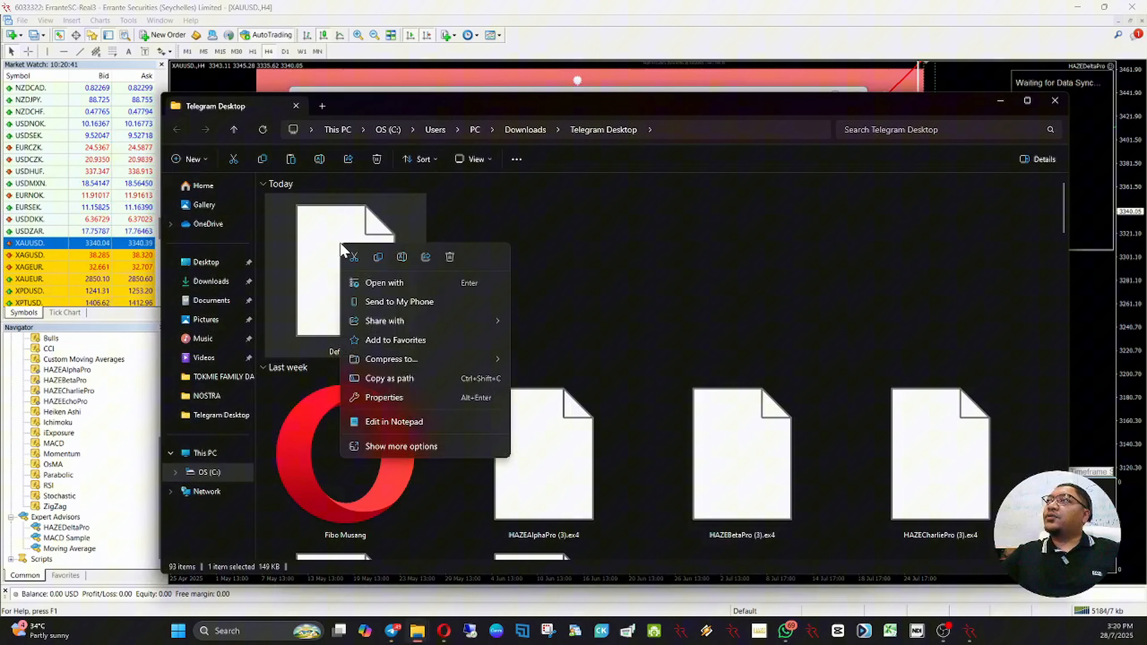
click(378, 258)
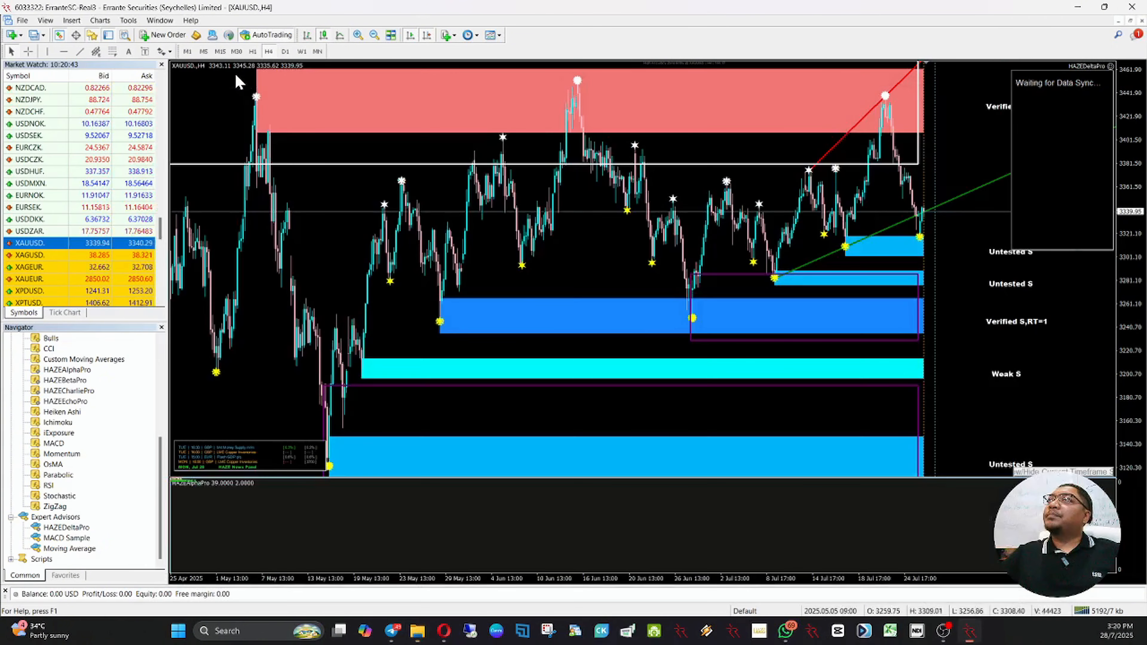
Step: Paste Default.tpl into the templates folder of the MetaTrader 4 data folder and close the folder window
click(234, 72)
click(21, 20)
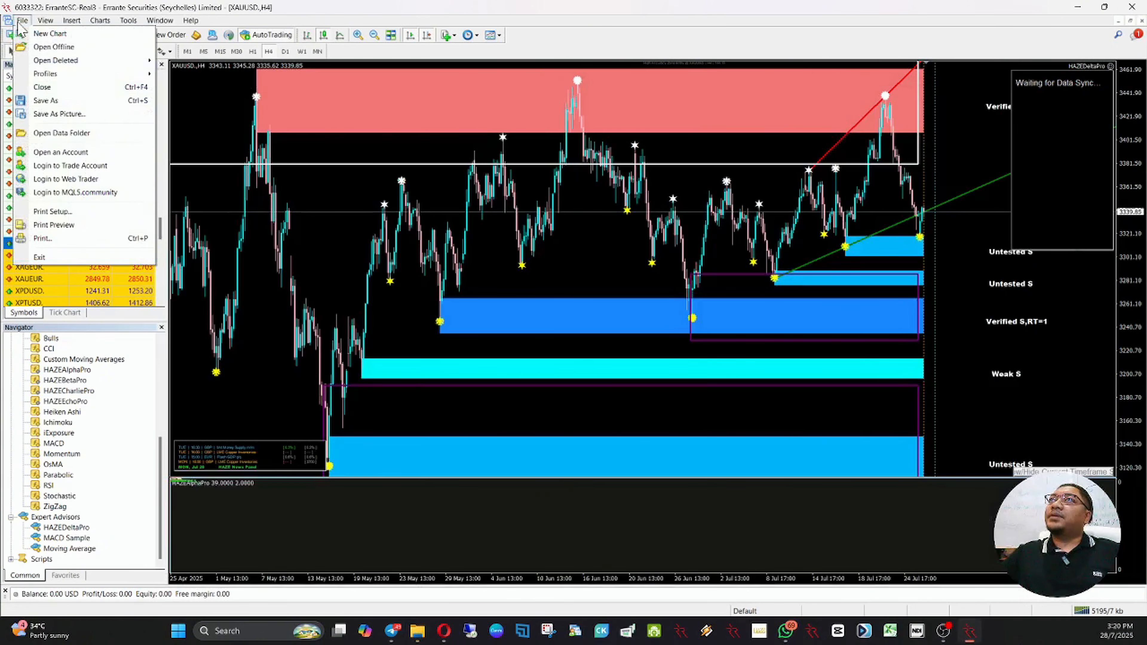
click(73, 133)
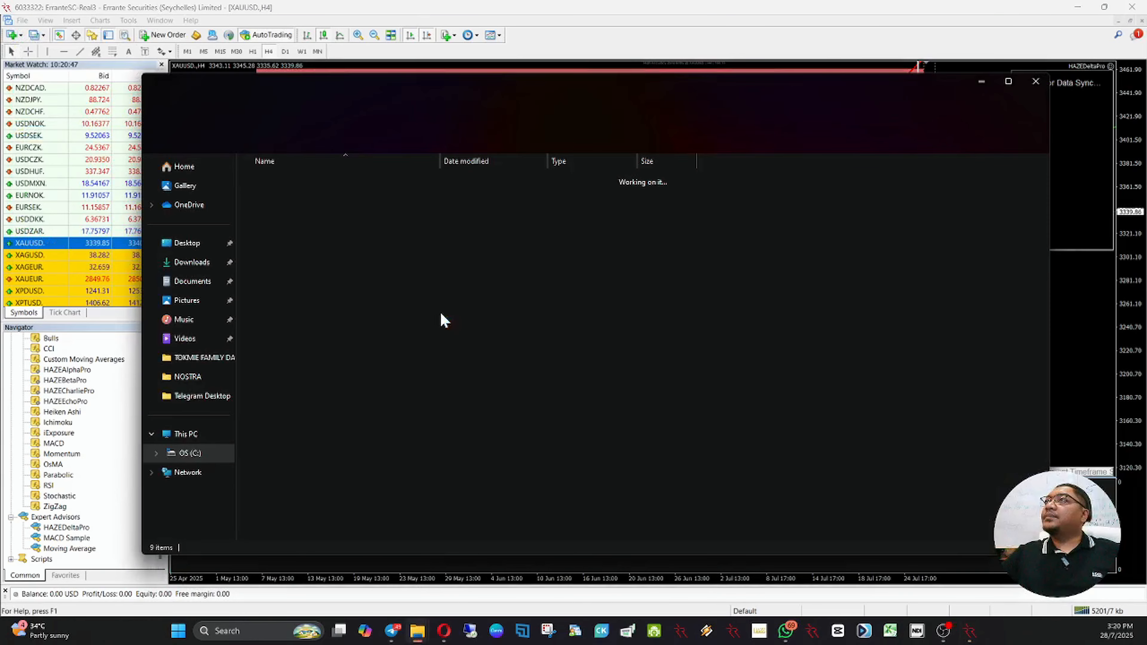
double_click(378, 263)
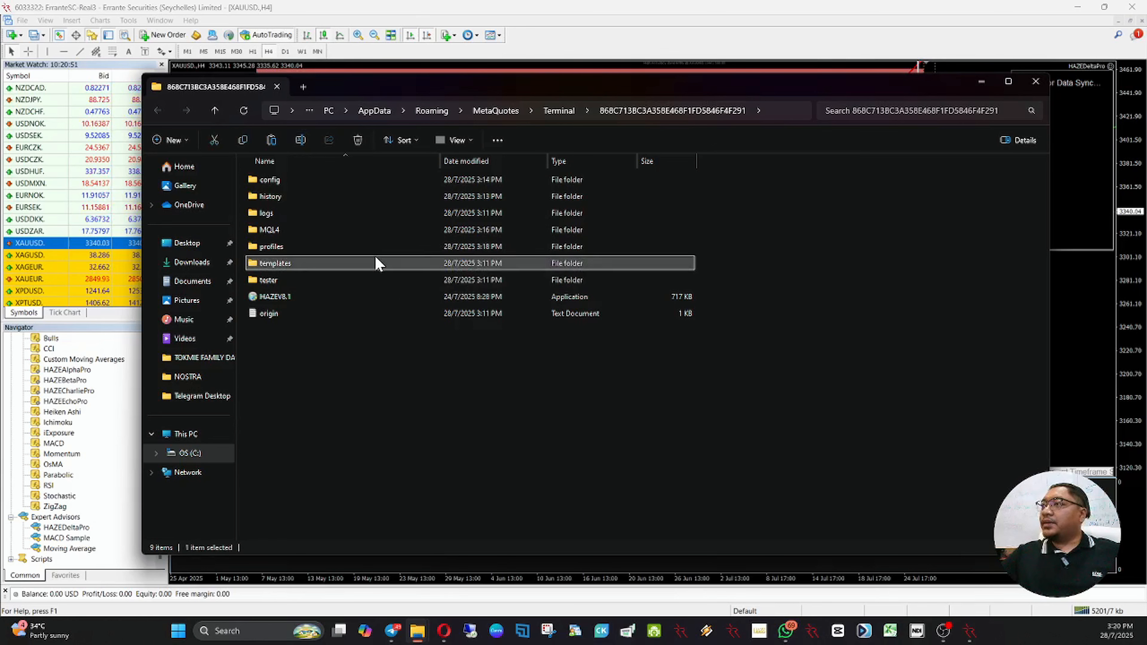
right_click(452, 440)
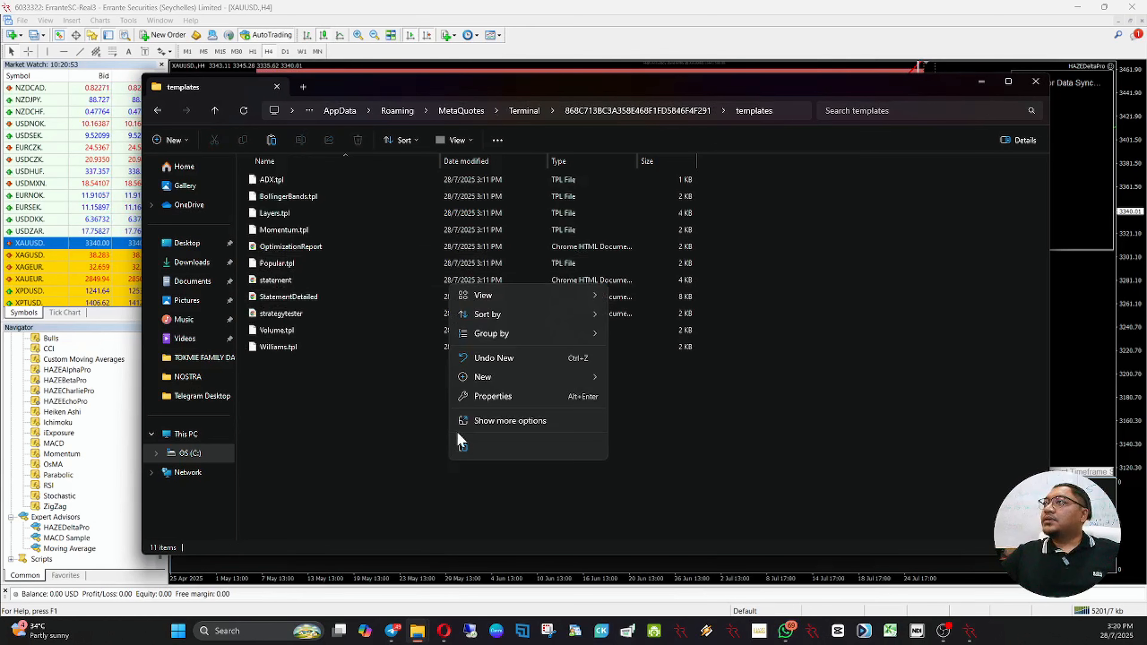
click(457, 440)
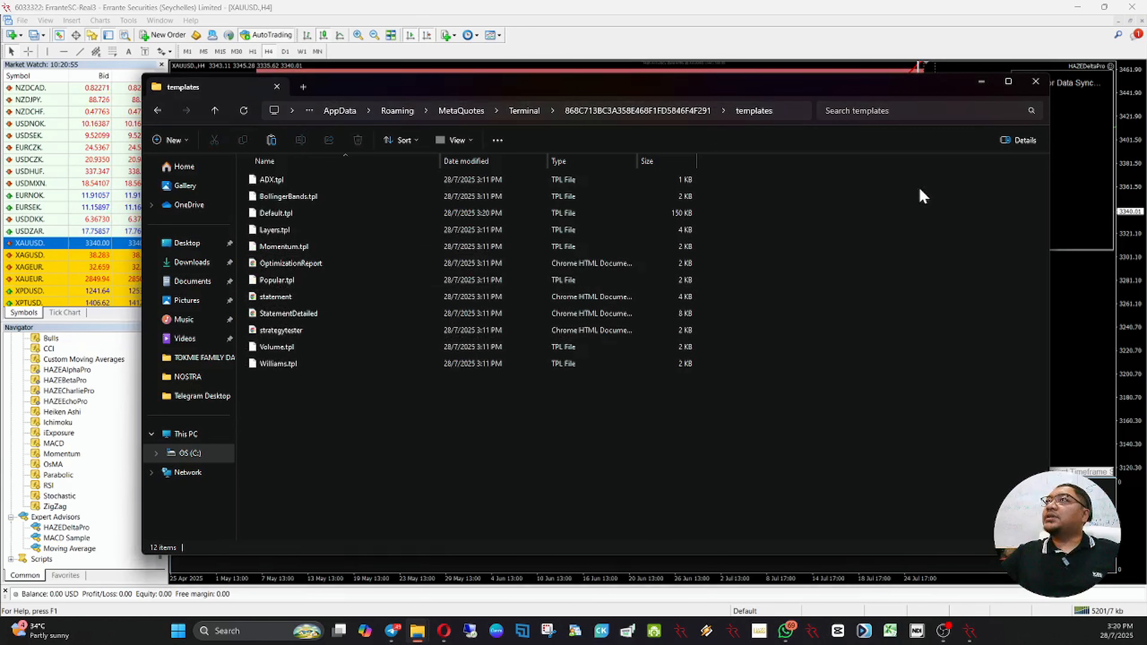
click(1034, 82)
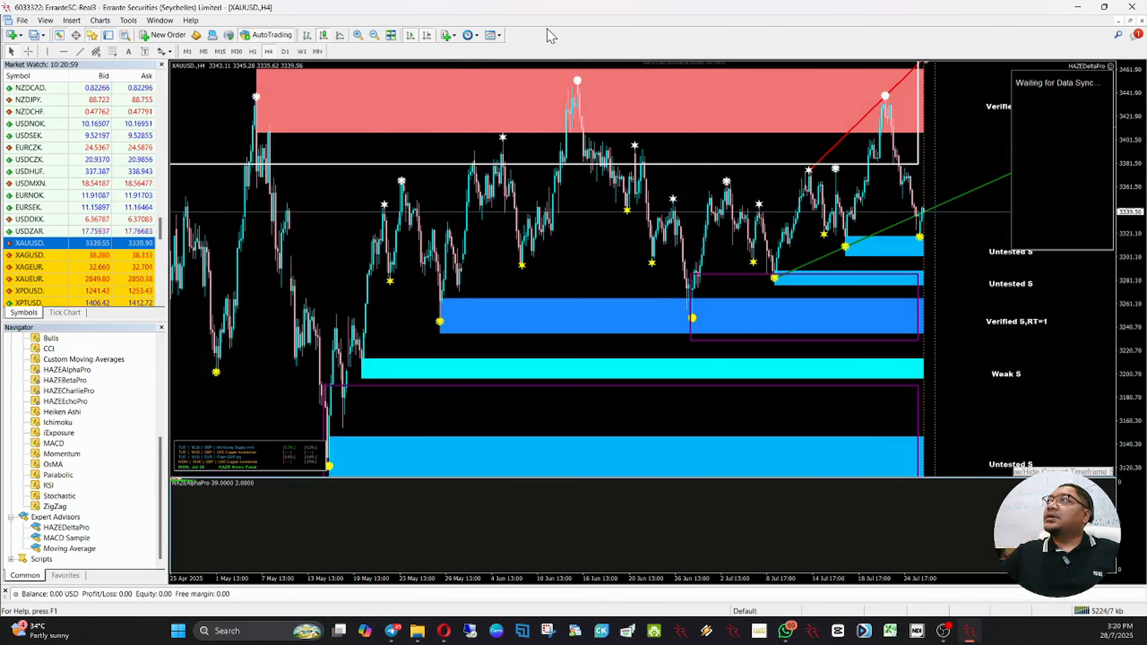
Step: Apply the Default template to the XAUUSD. chart and set its timeframe to H1
click(500, 35)
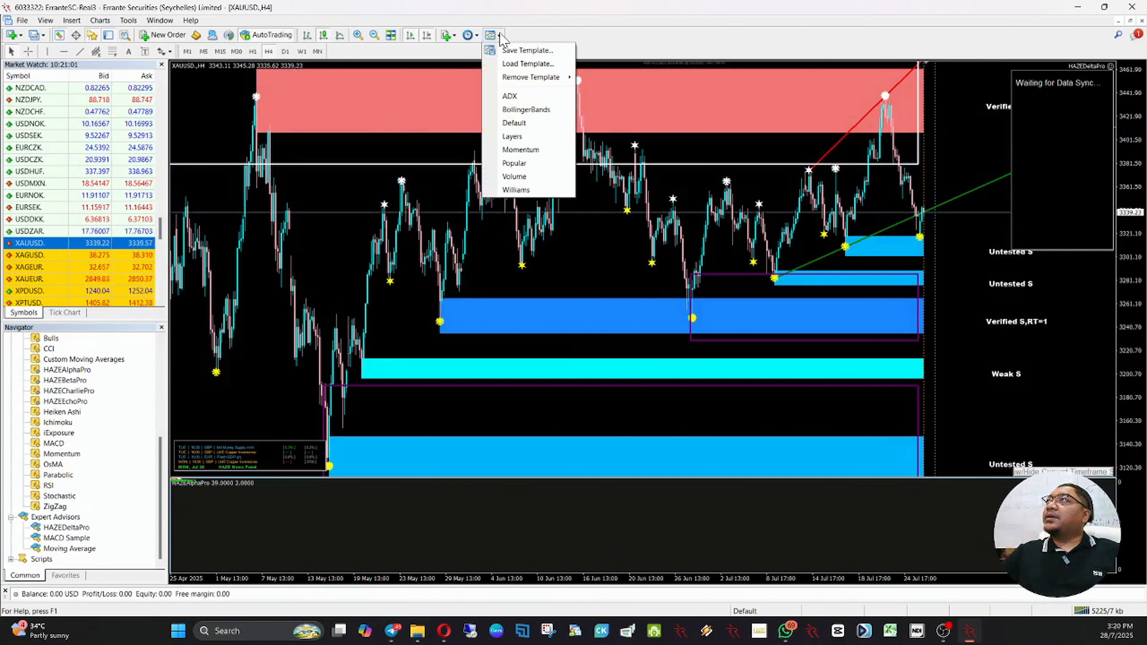
click(513, 128)
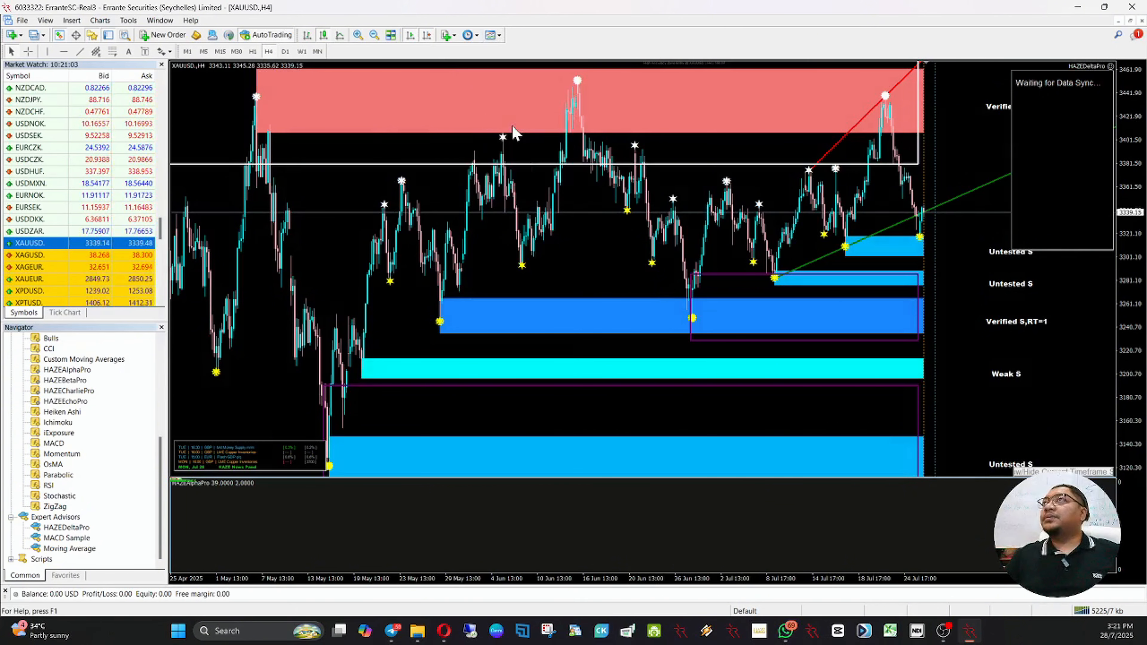
click(252, 51)
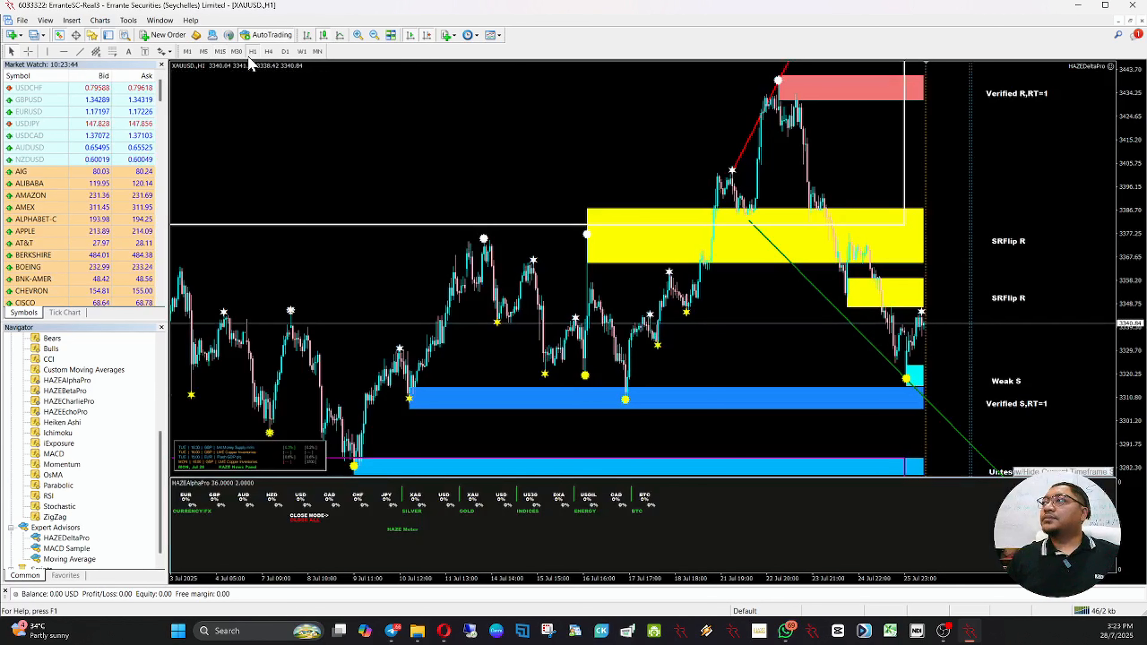